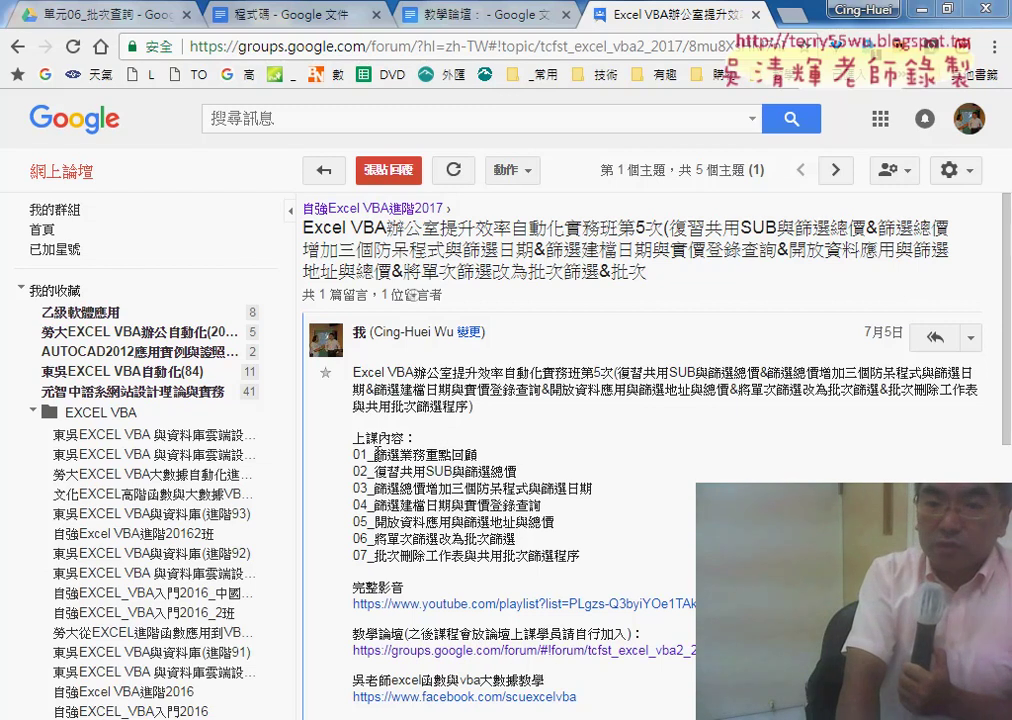
- Highlight 批次篩選 in item 06 of the lesson outline, then switch to the 問題06.xlsm workbook
left_click(307, 360)
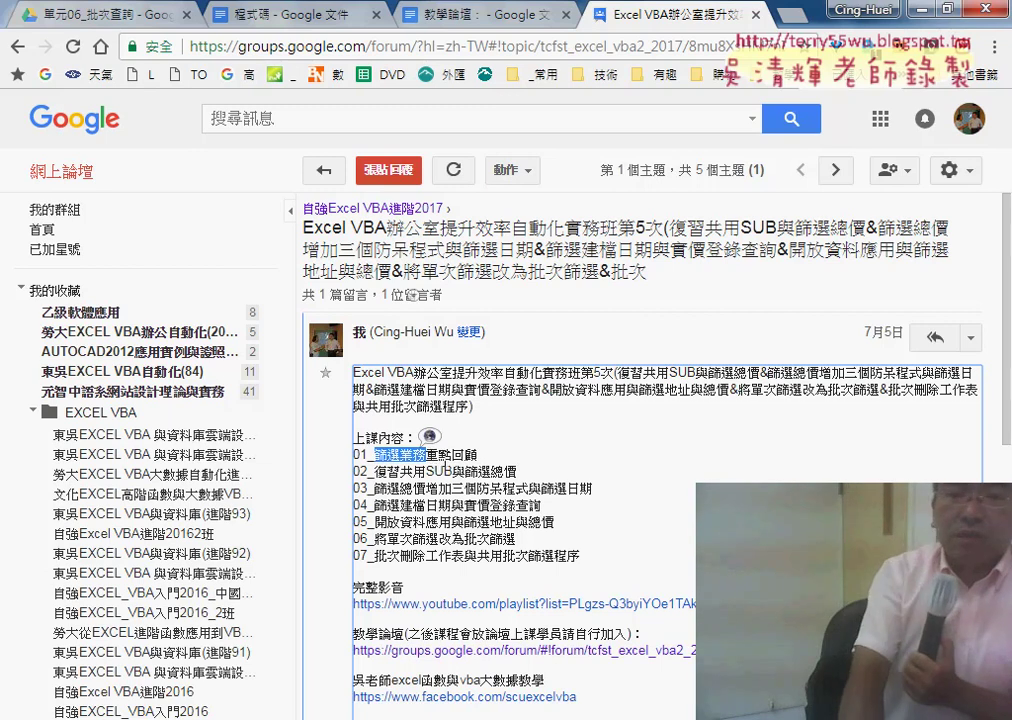
left_click(373, 453)
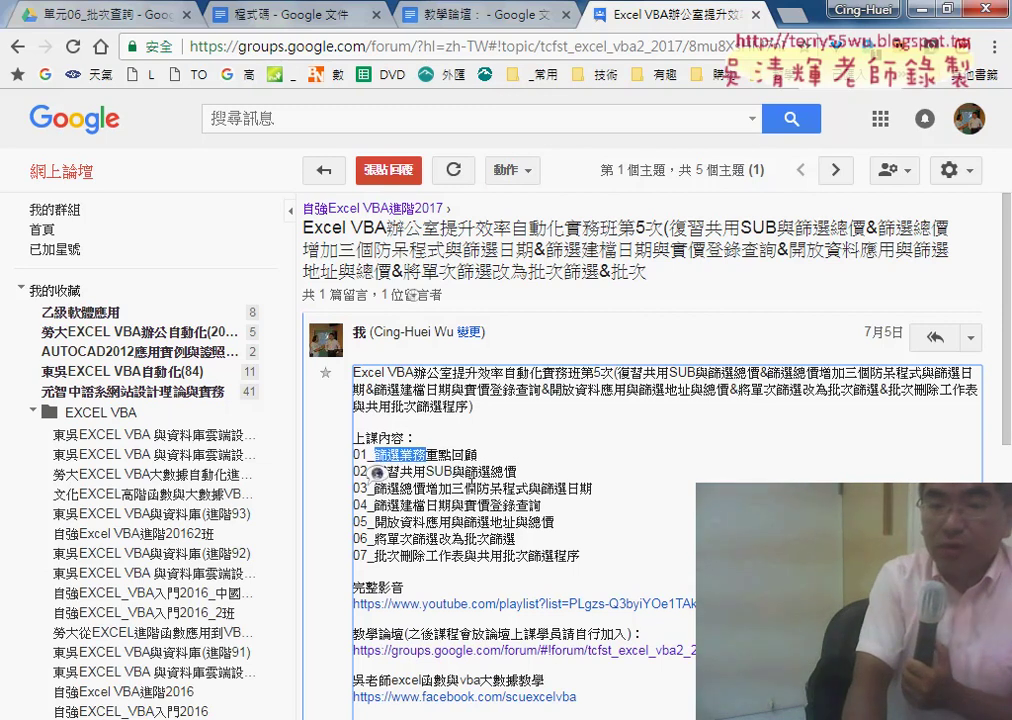
left_click(510, 493)
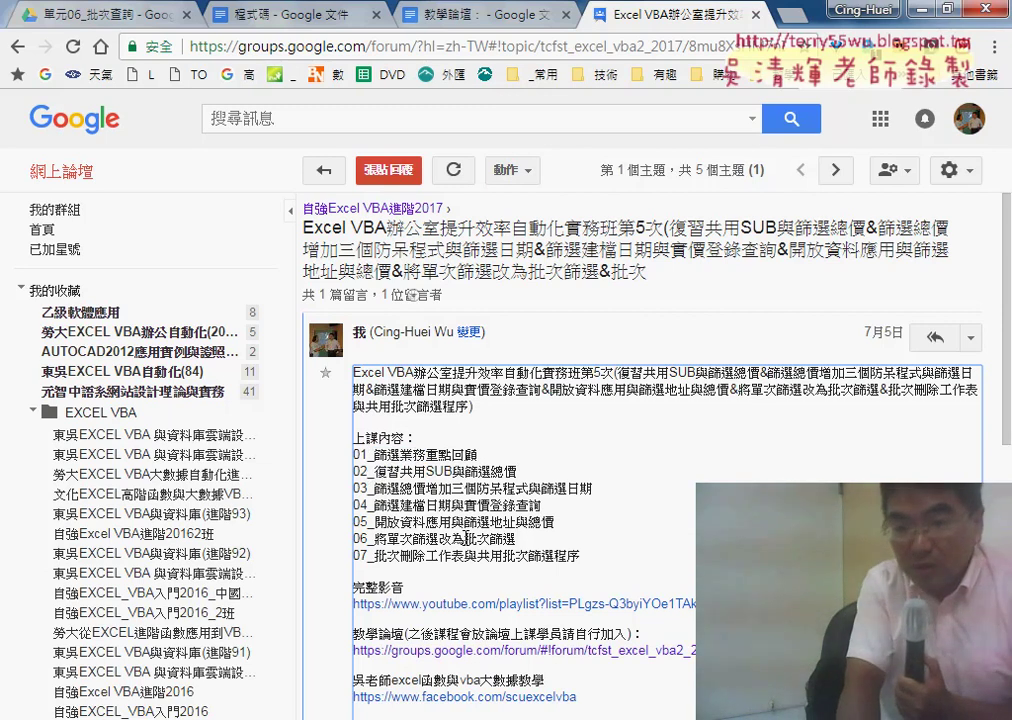
left_click_drag(465, 538, 515, 540)
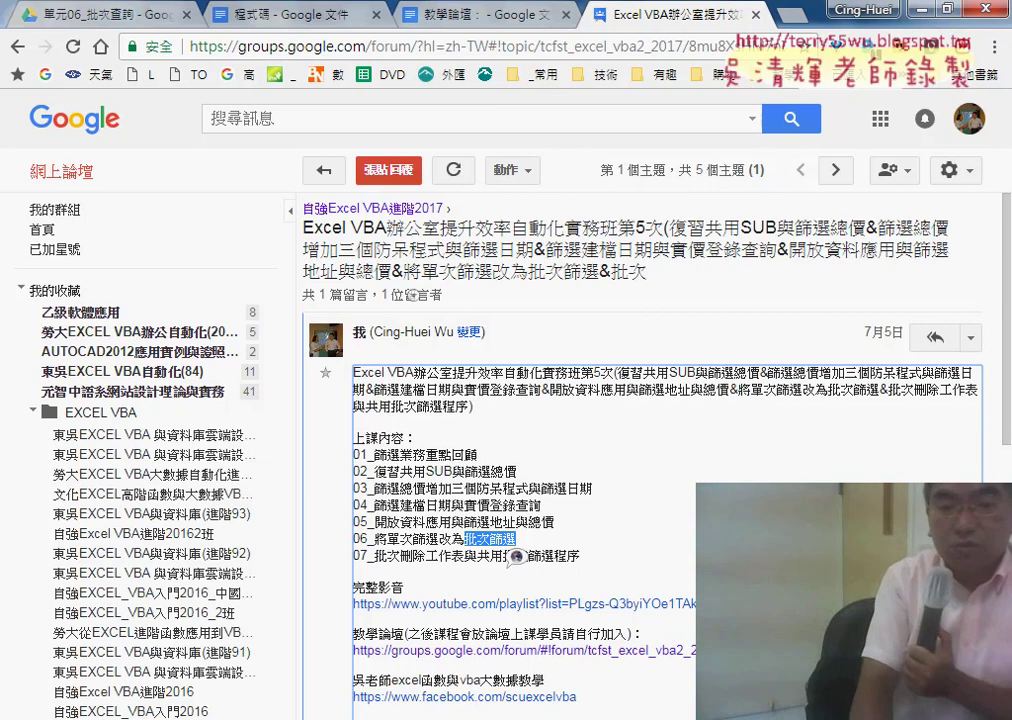
key("alt+Tab")
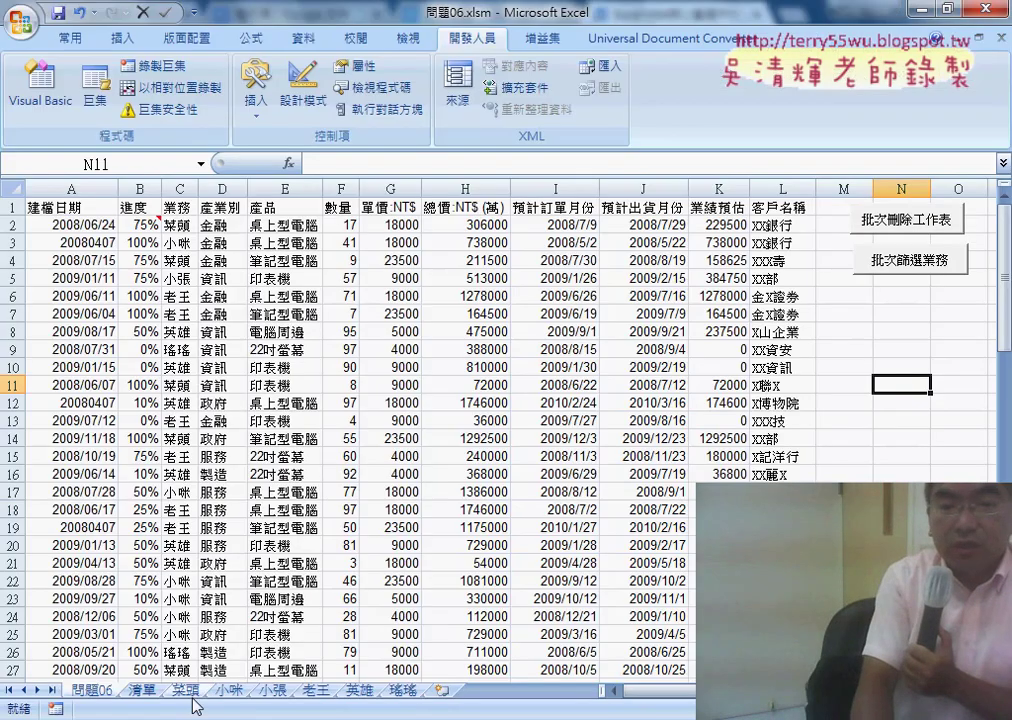
left_click(145, 691)
left_click(44, 190)
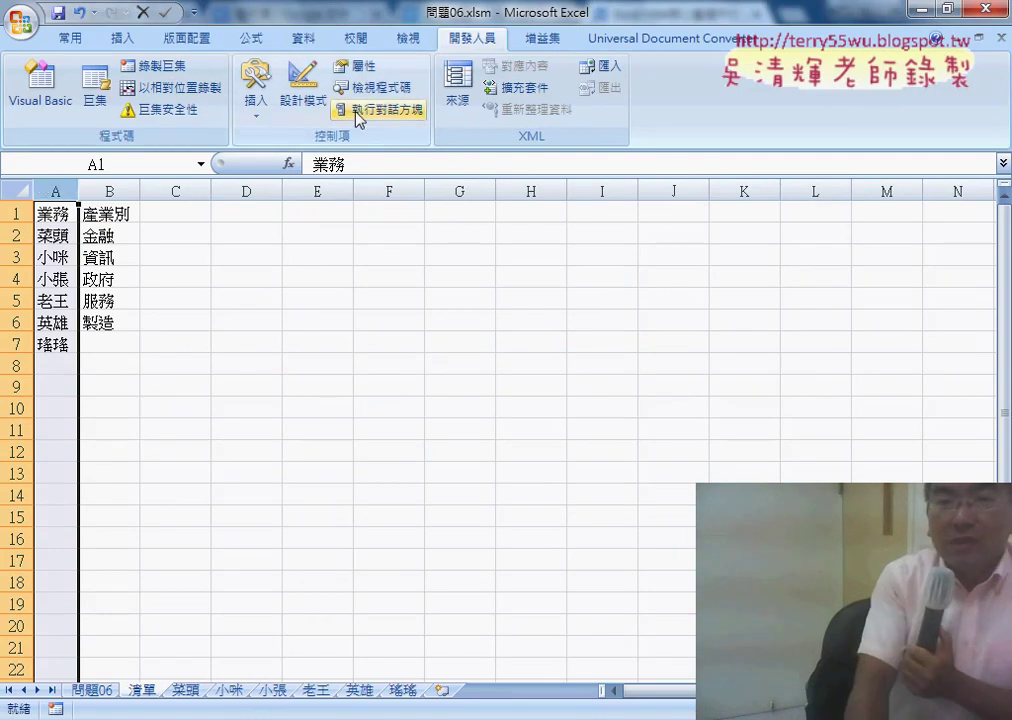
left_click(312, 40)
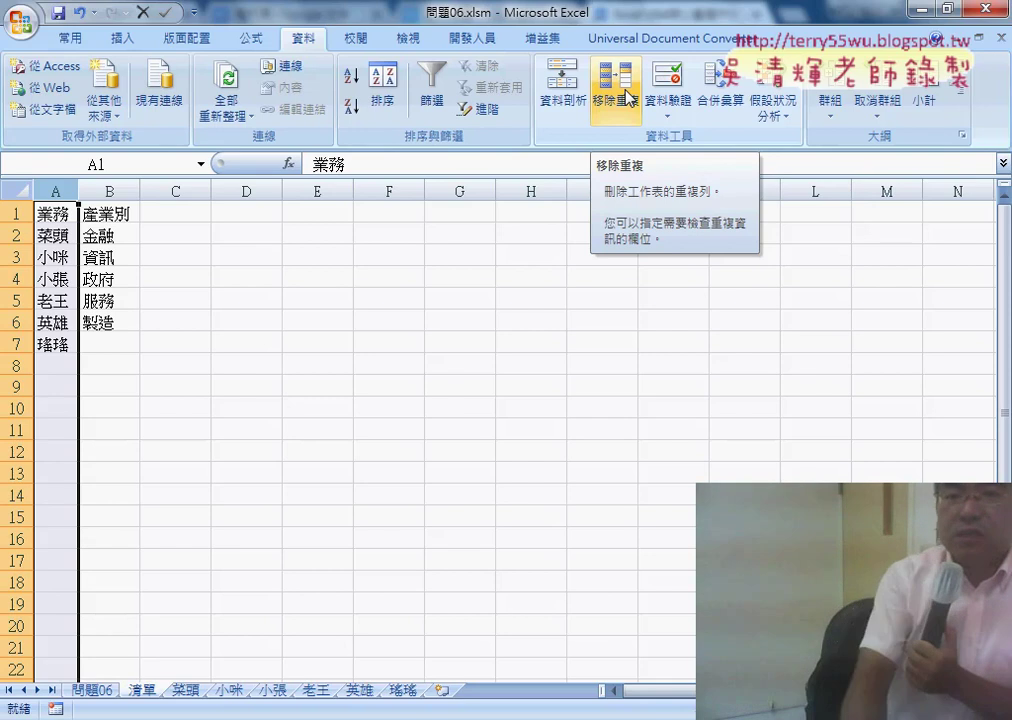
left_click_drag(55, 237, 55, 343)
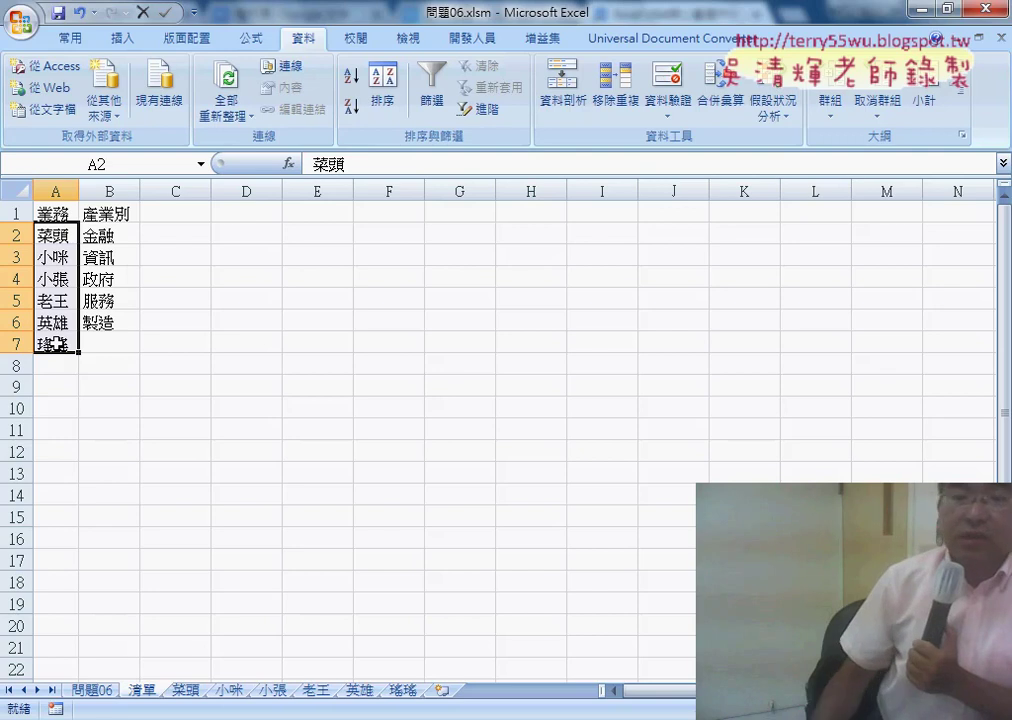
left_click(100, 690)
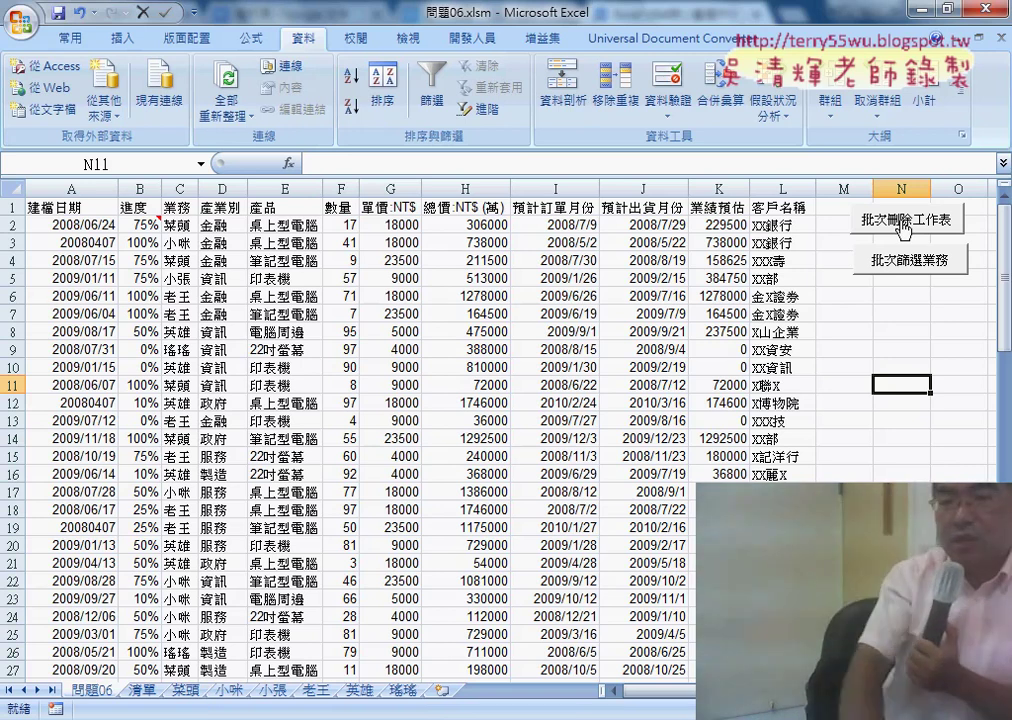
- Delete the old salesperson sheets with 批次刪除工作表, then rebuild them with 批次篩選業務
left_click(903, 228)
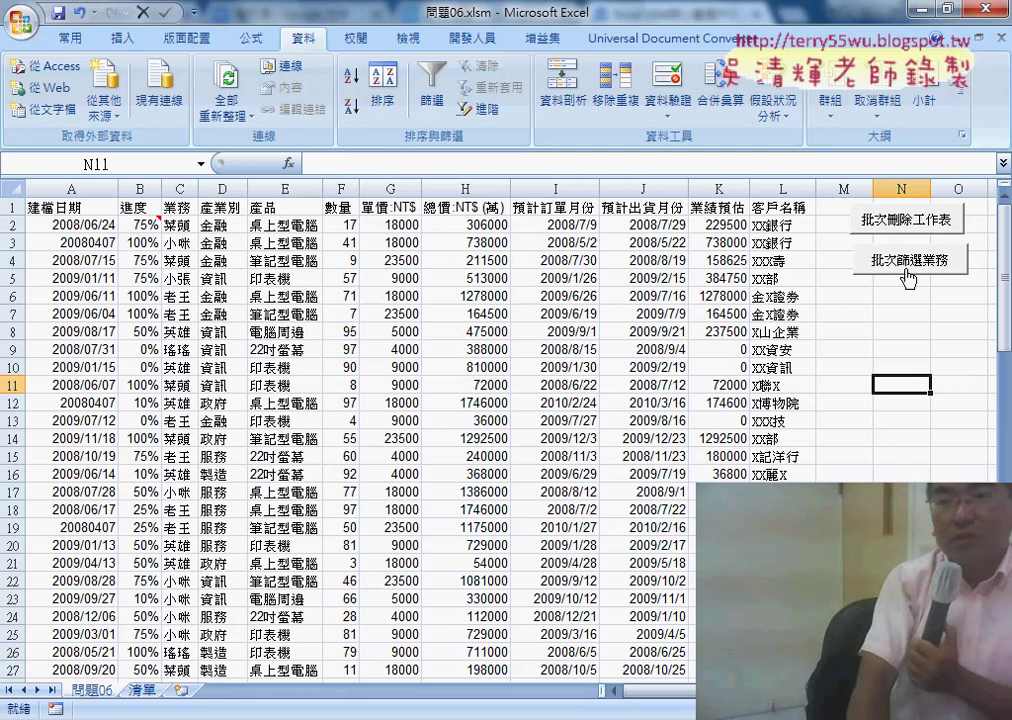
left_click(909, 278)
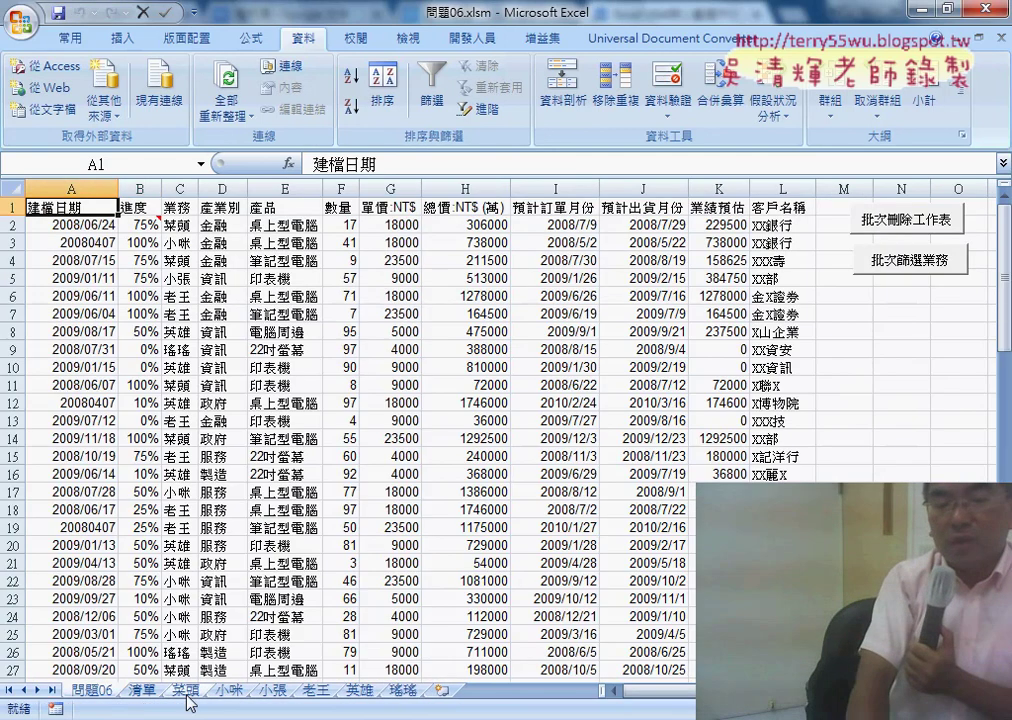
- Delete the 菜頭 sheet manually, then remove the remaining salesperson sheets with 批次刪除工作表
left_click(186, 690)
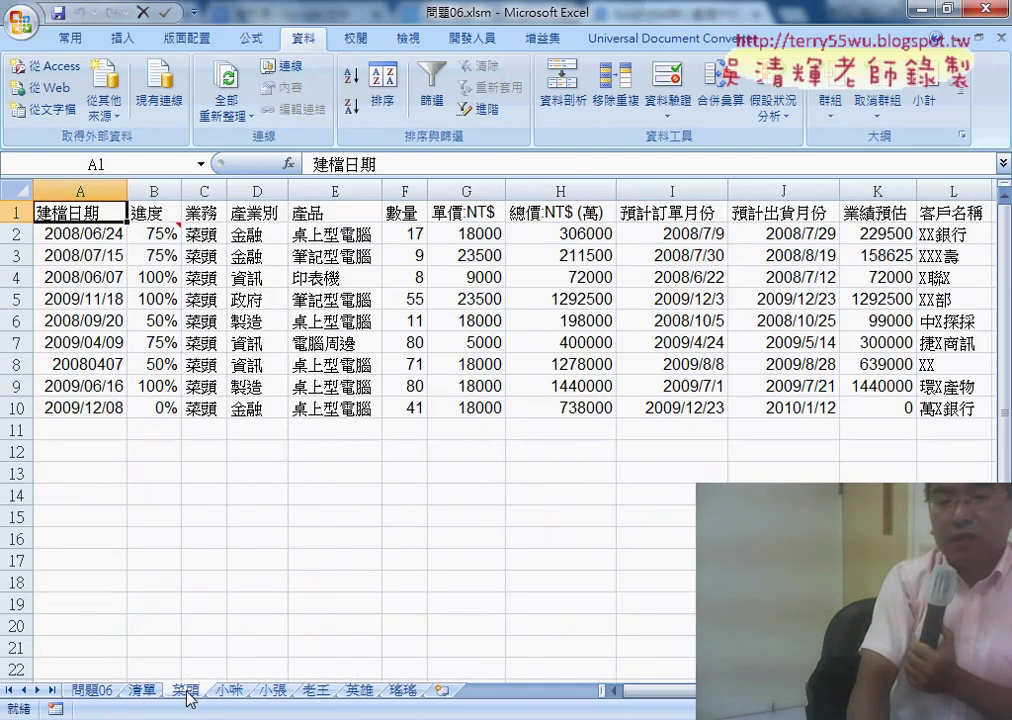
right_click(186, 695)
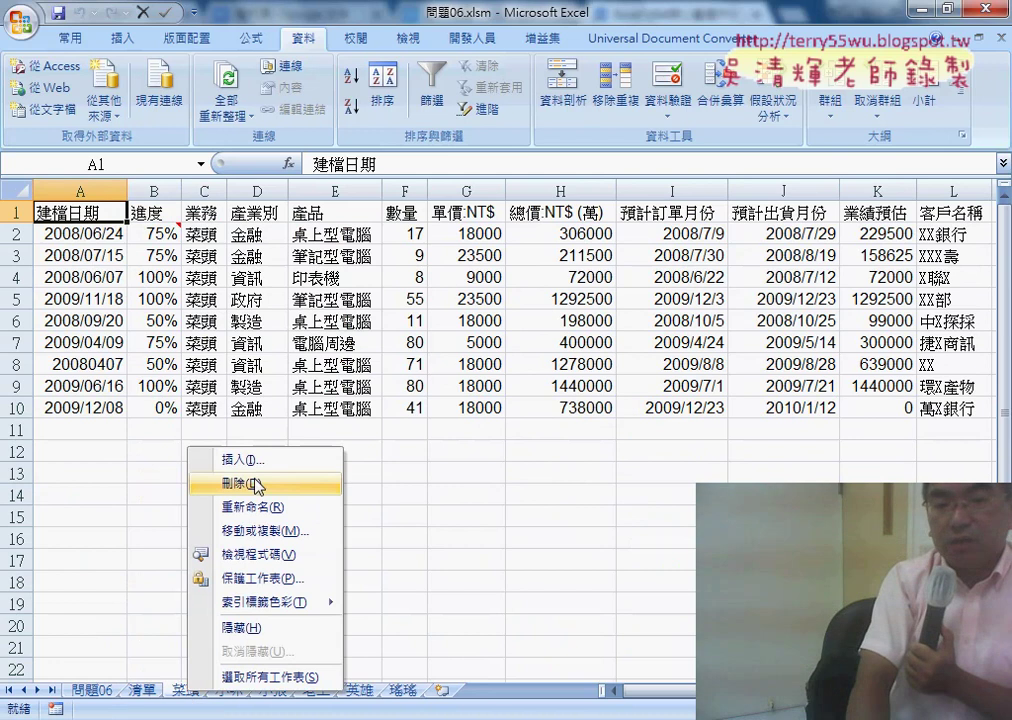
left_click(258, 486)
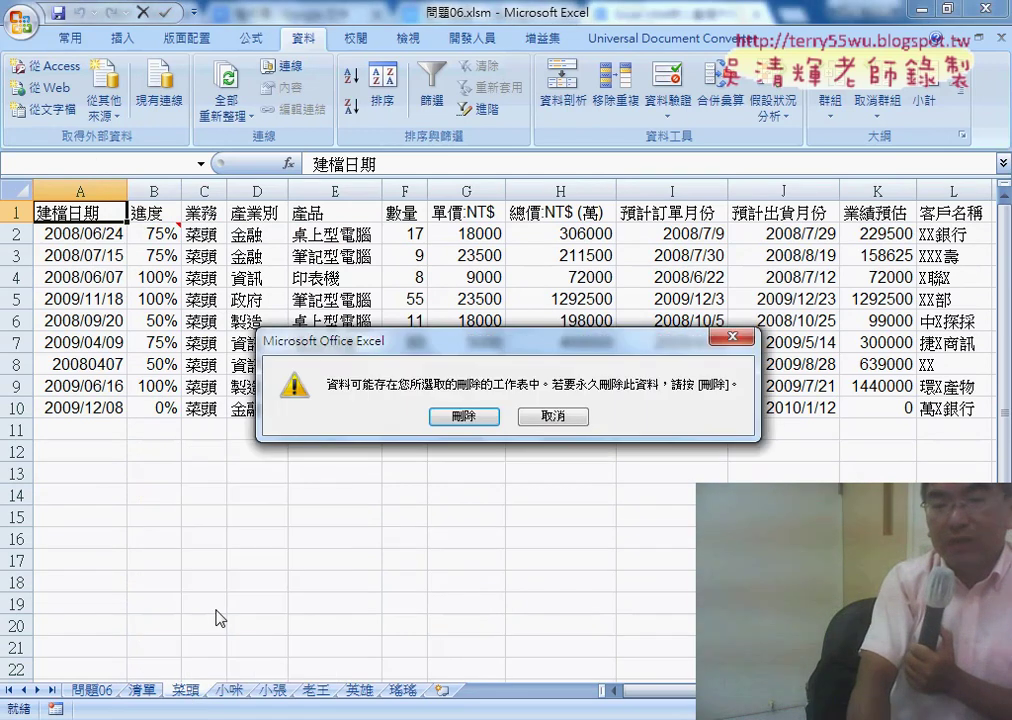
left_click(457, 418)
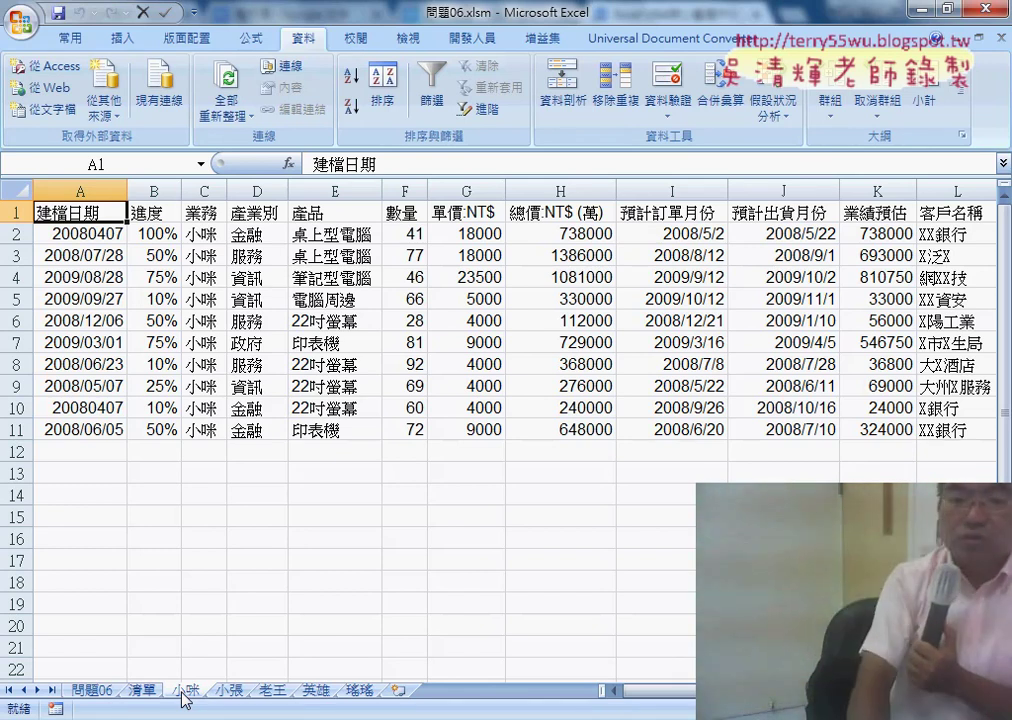
left_click(100, 690)
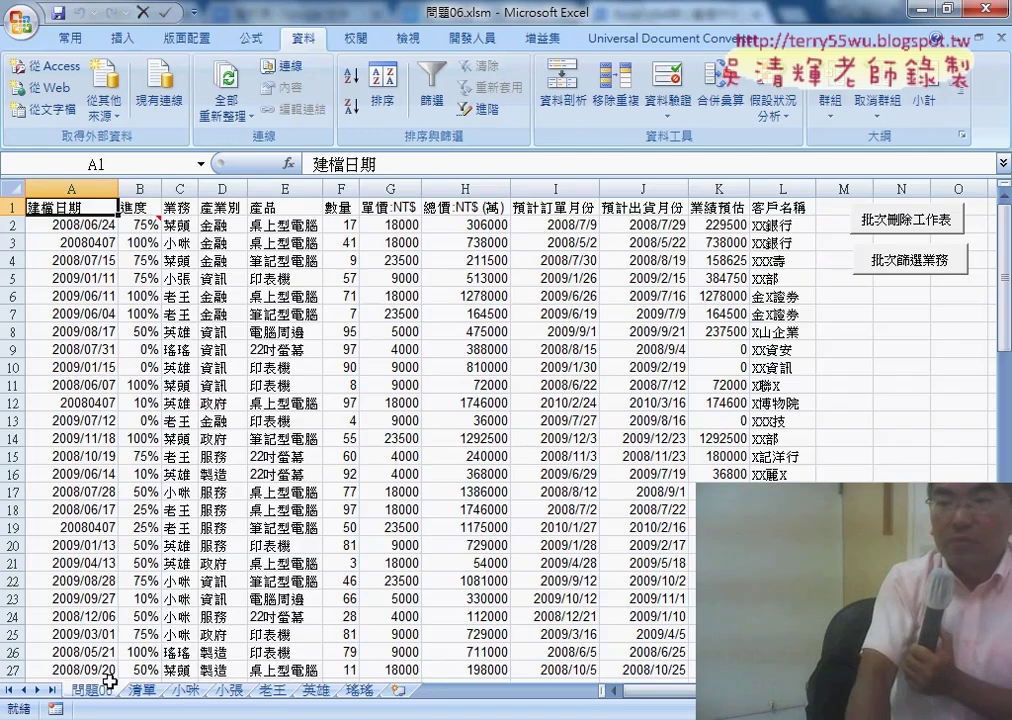
left_click(887, 229)
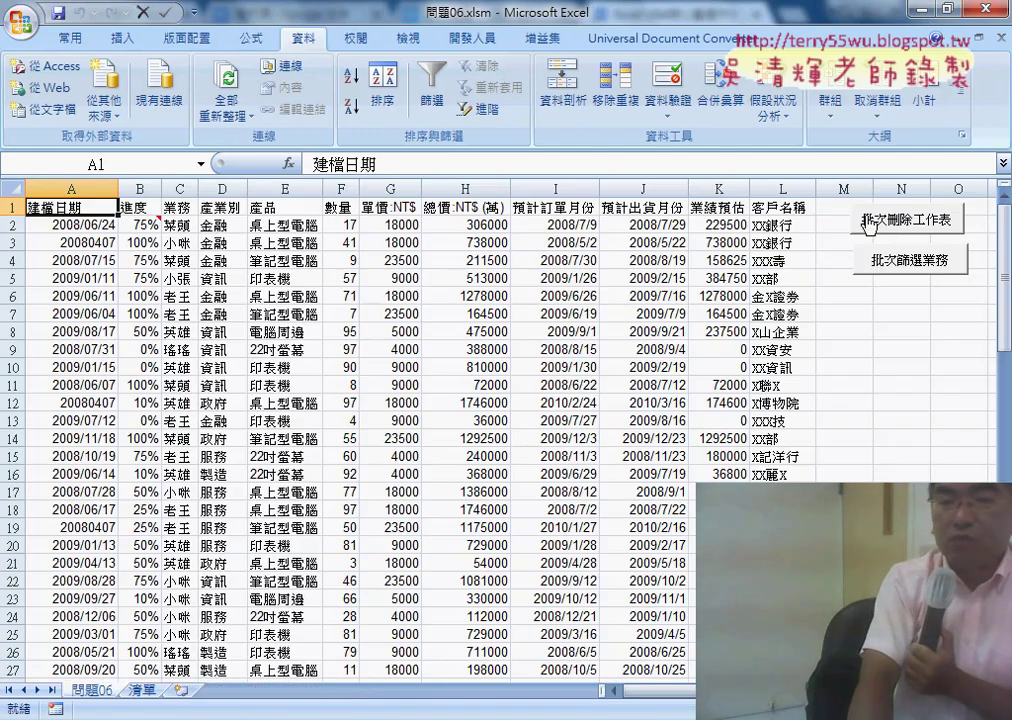
right_click(868, 224)
left_click(895, 378)
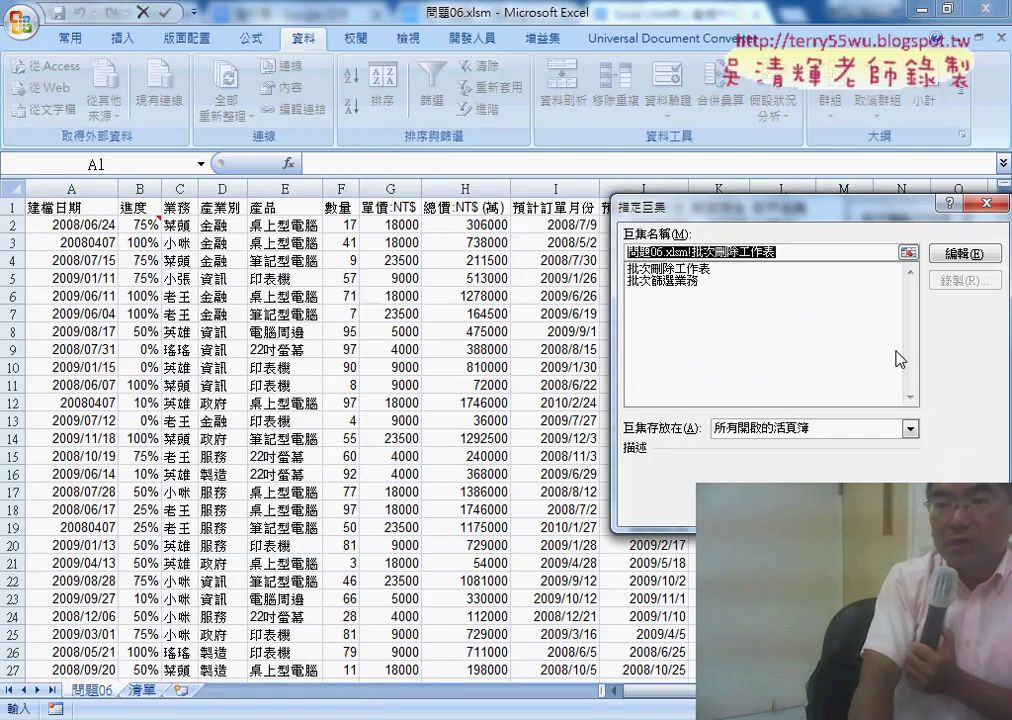
left_click(957, 253)
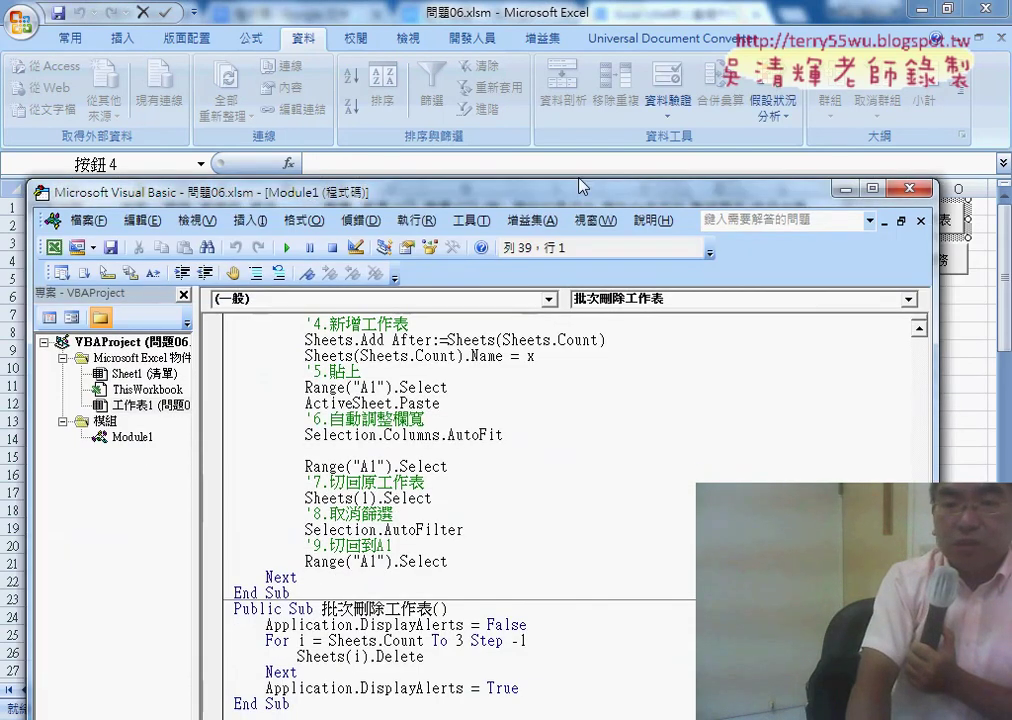
left_click_drag(583, 187, 619, 37)
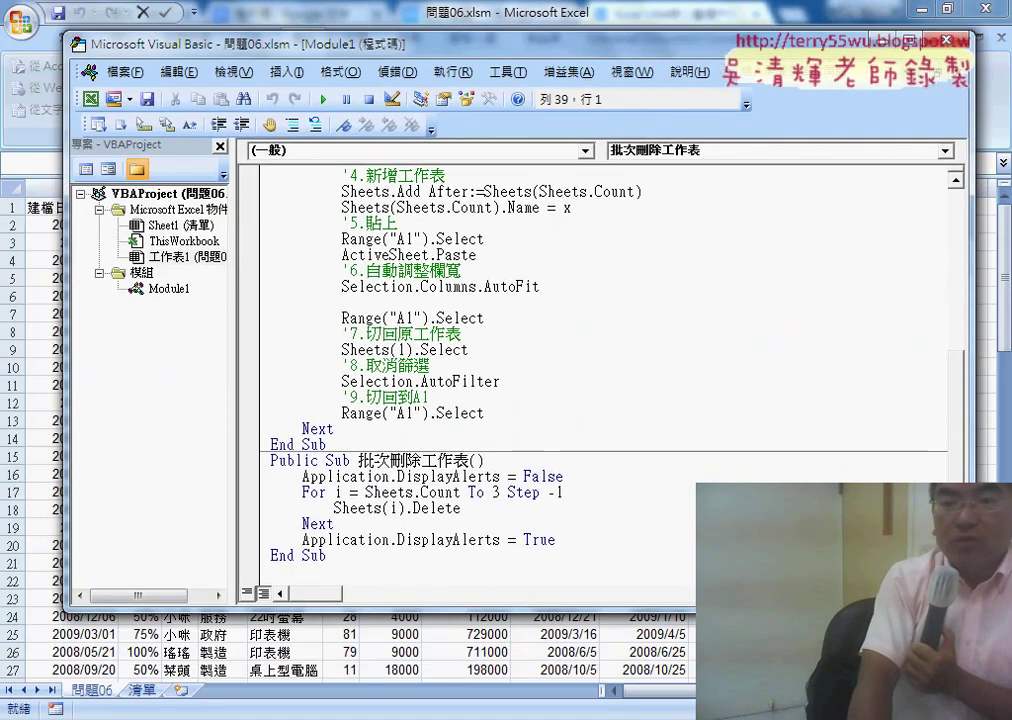
left_click_drag(400, 609, 400, 641)
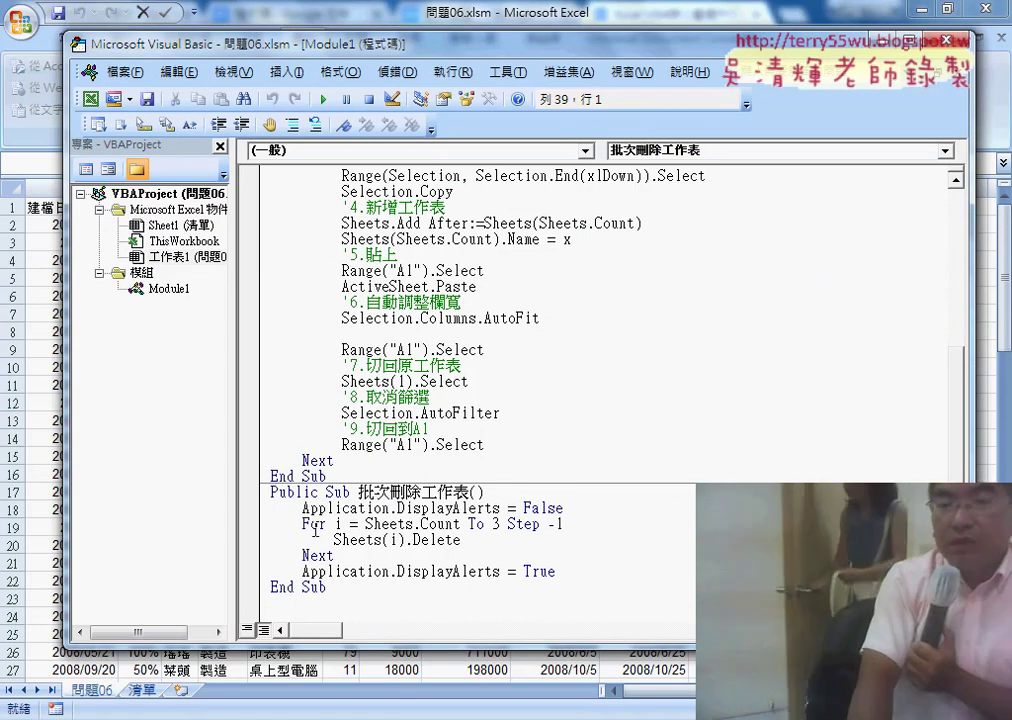
left_click_drag(358, 492, 468, 492)
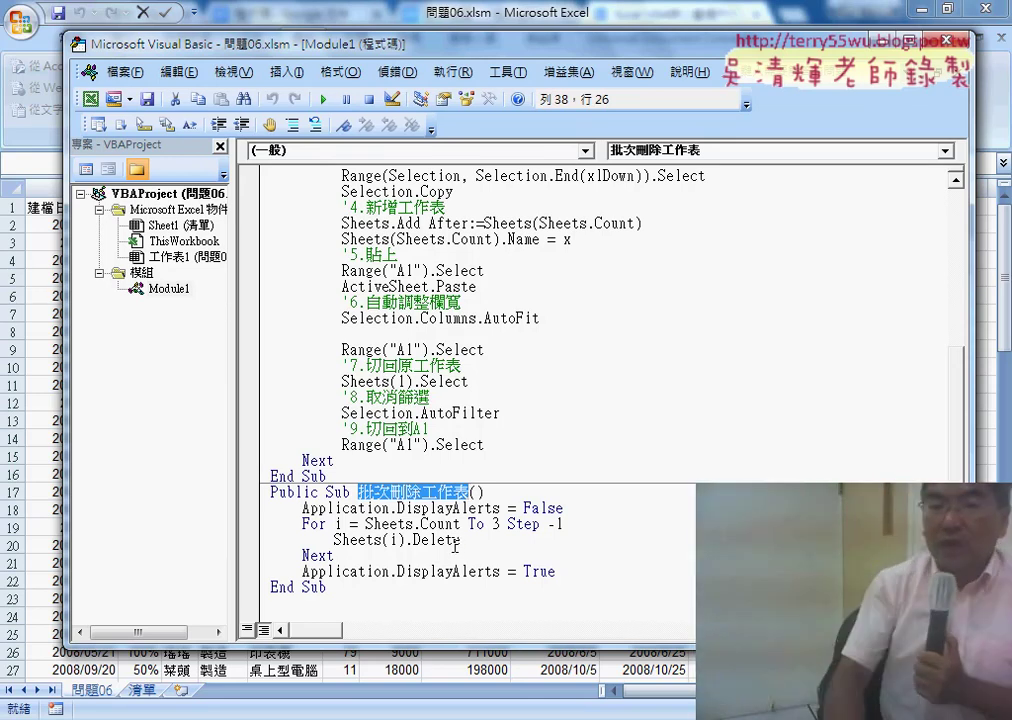
left_click_drag(334, 540, 463, 543)
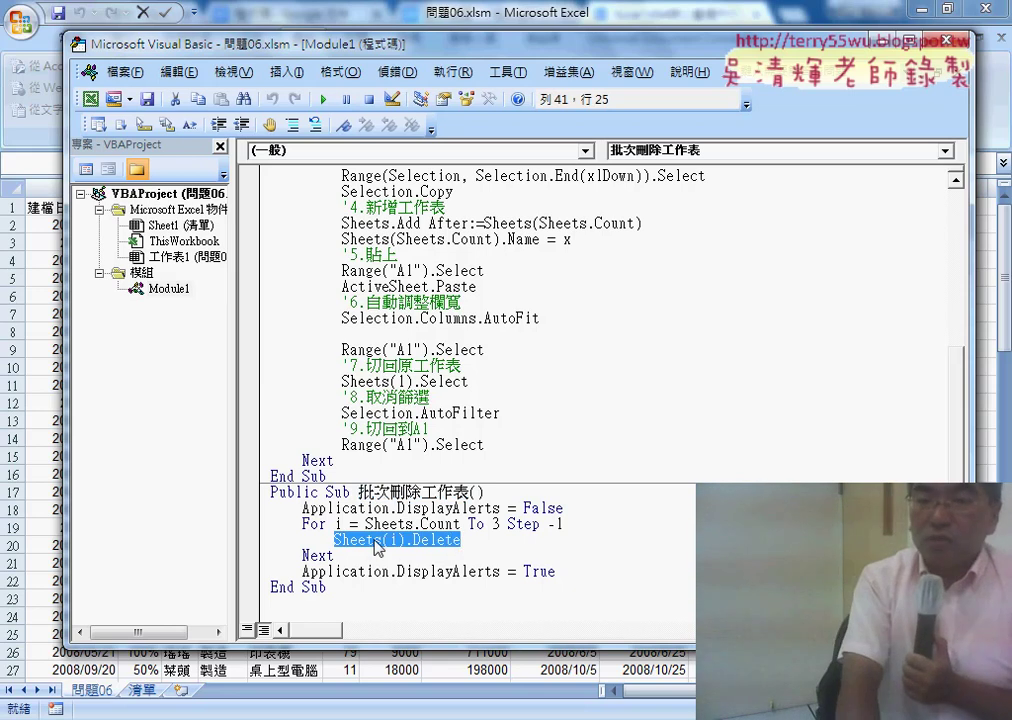
left_click(384, 541)
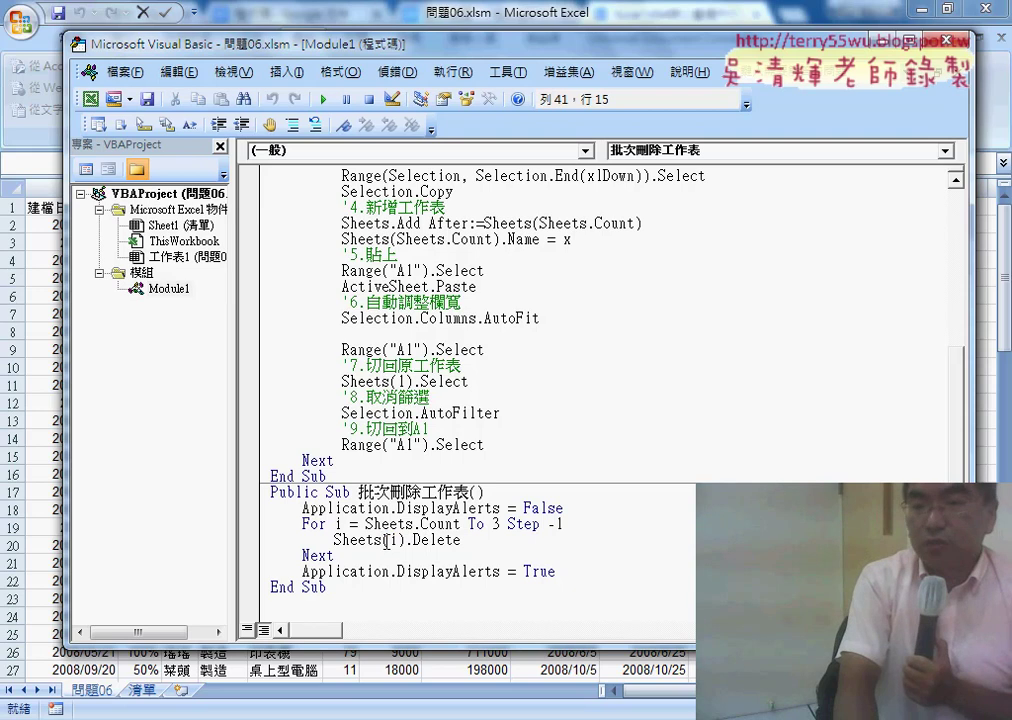
left_click_drag(386, 541, 357, 541)
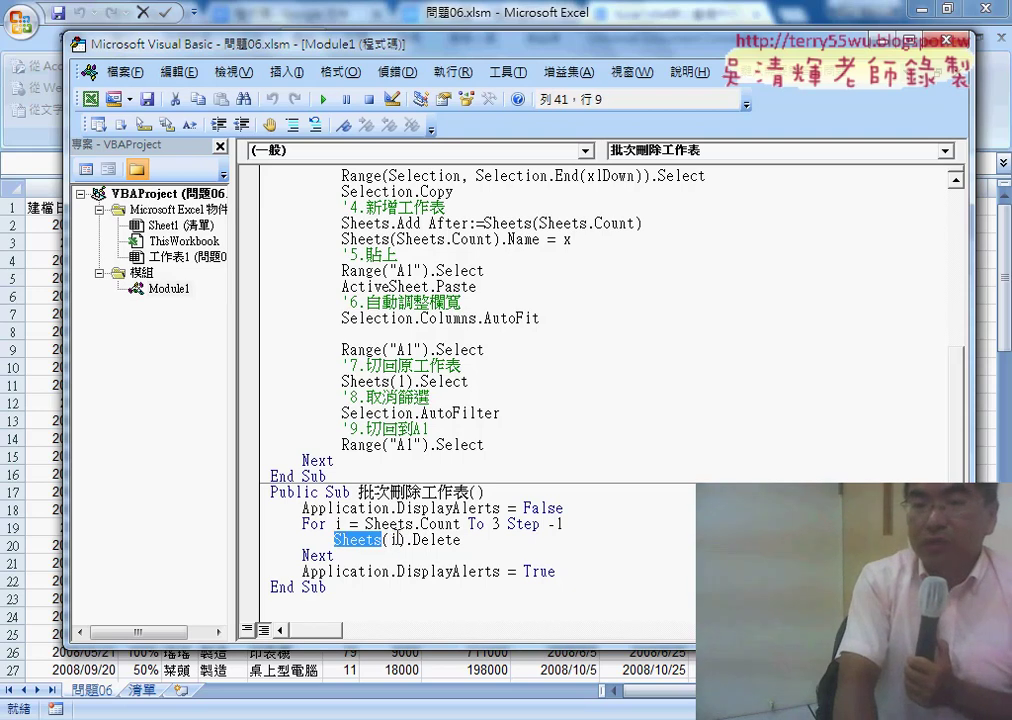
double_click(397, 540)
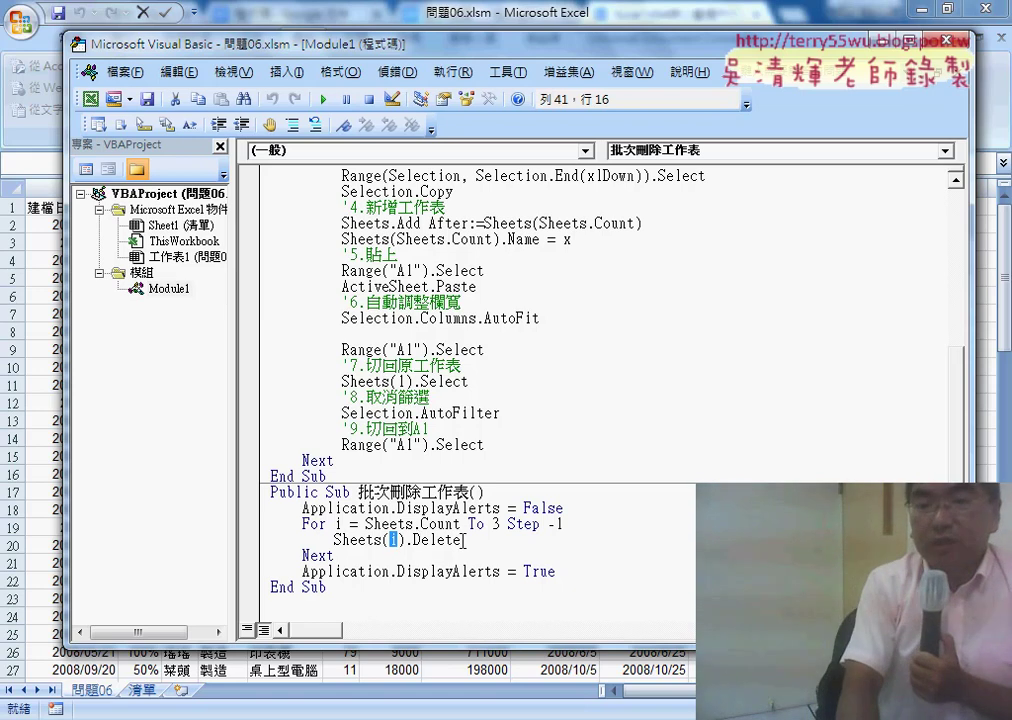
left_click_drag(463, 541, 397, 540)
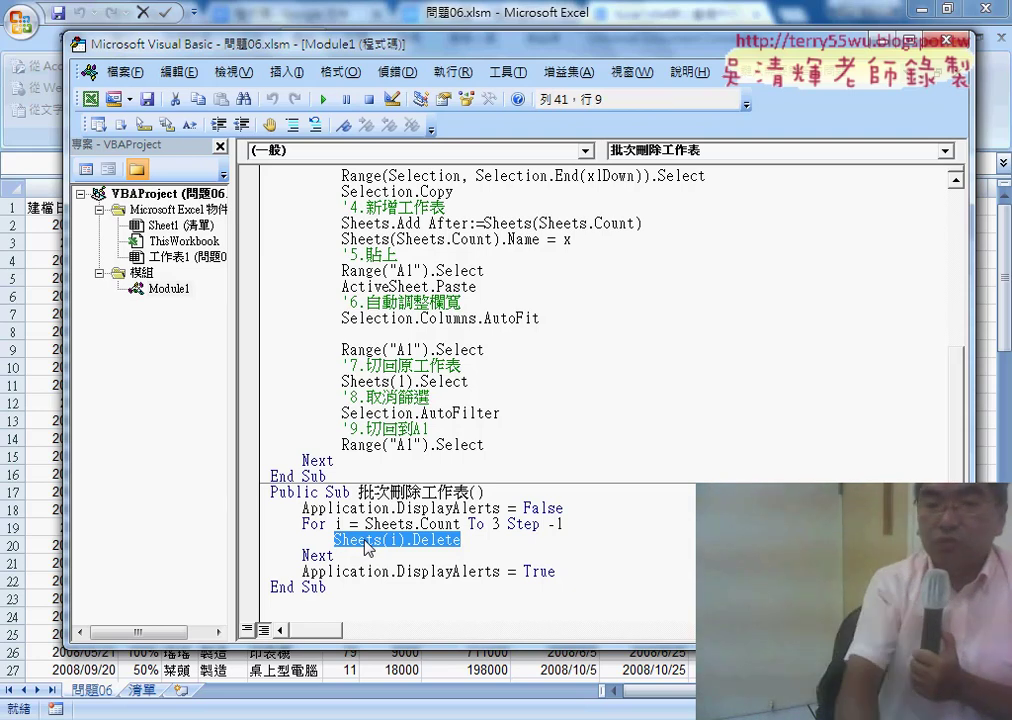
left_click_drag(303, 508, 421, 509)
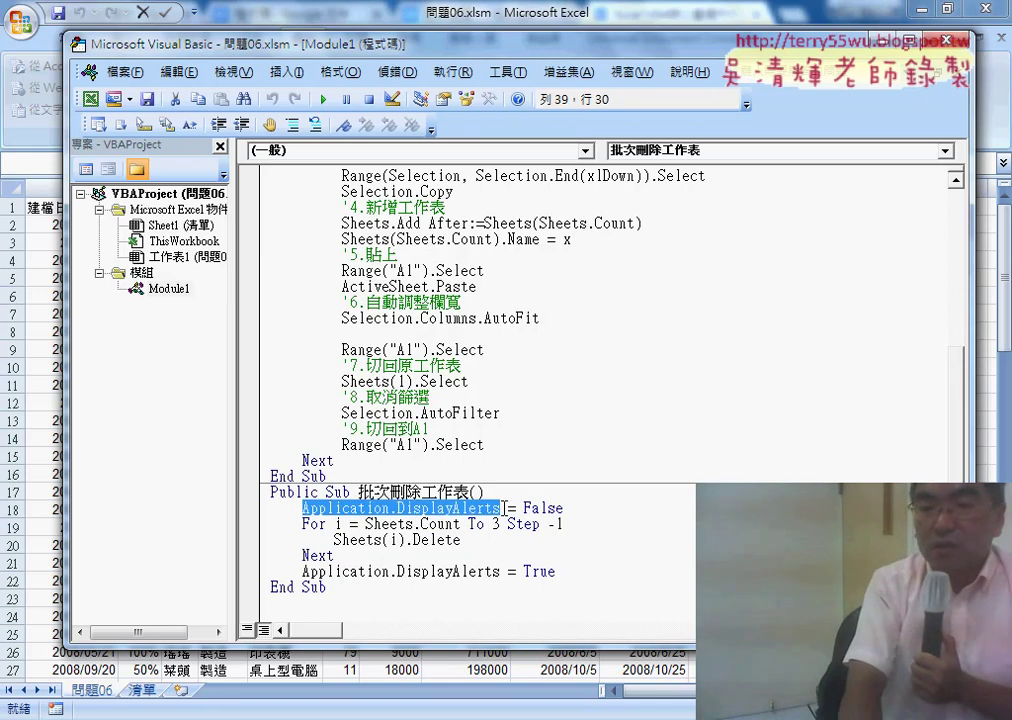
left_click_drag(366, 524, 460, 524)
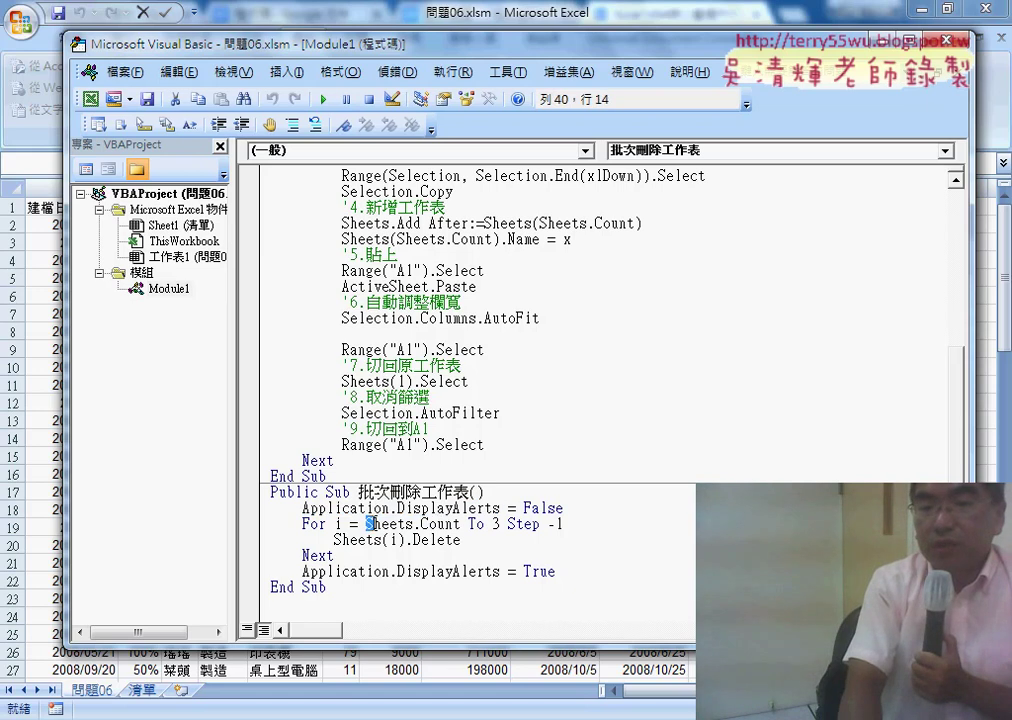
double_click(497, 524)
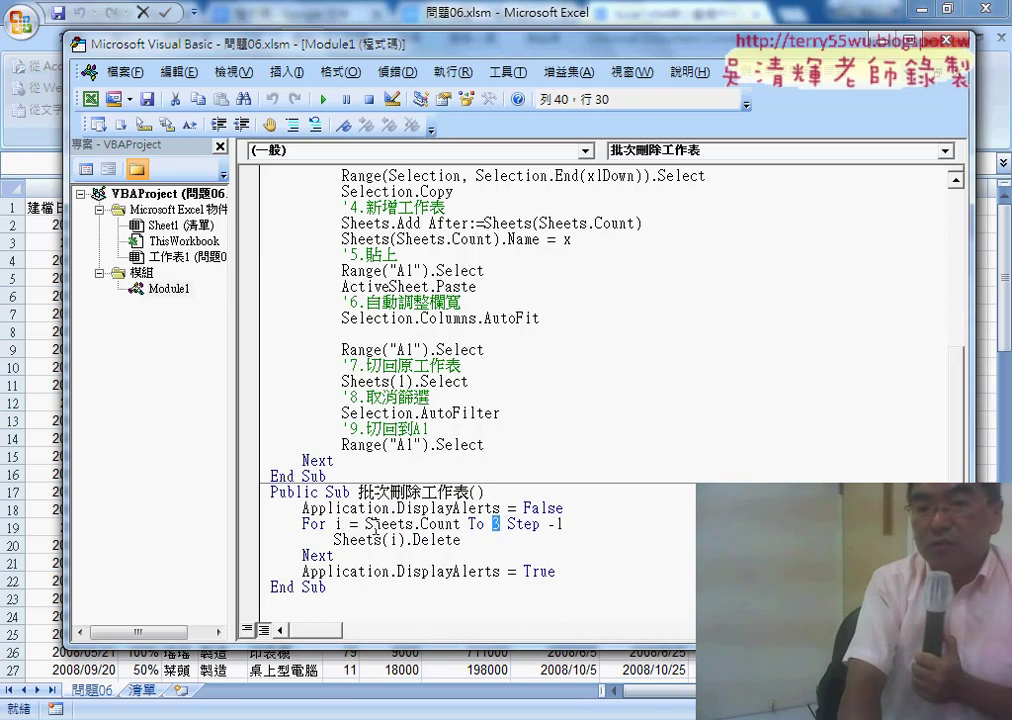
left_click_drag(366, 524, 456, 523)
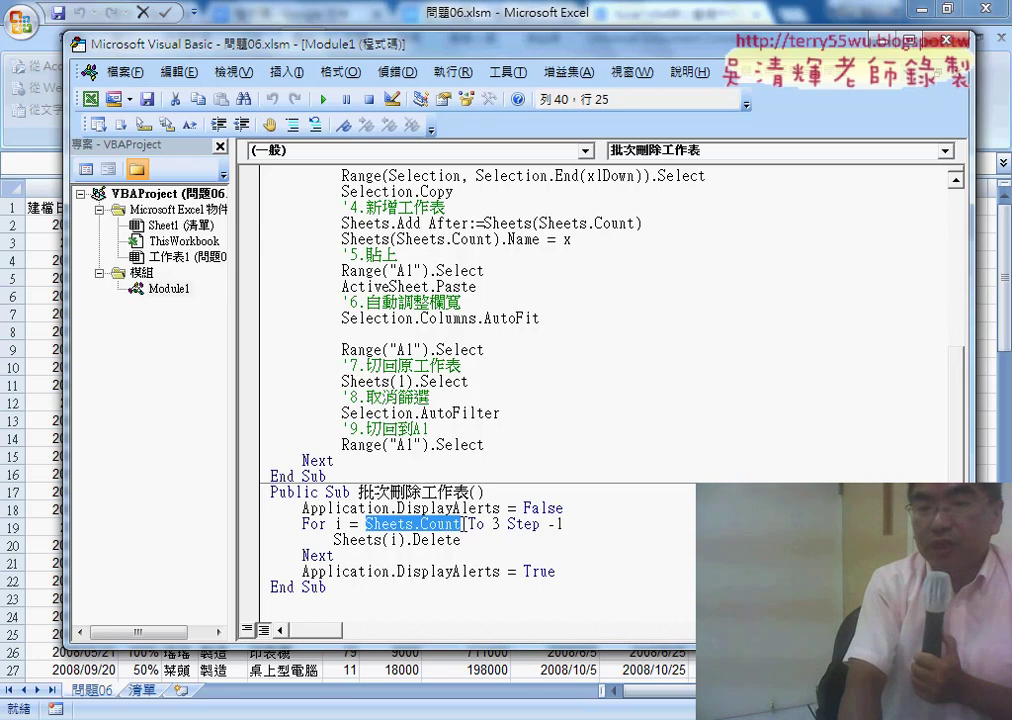
left_click(438, 381)
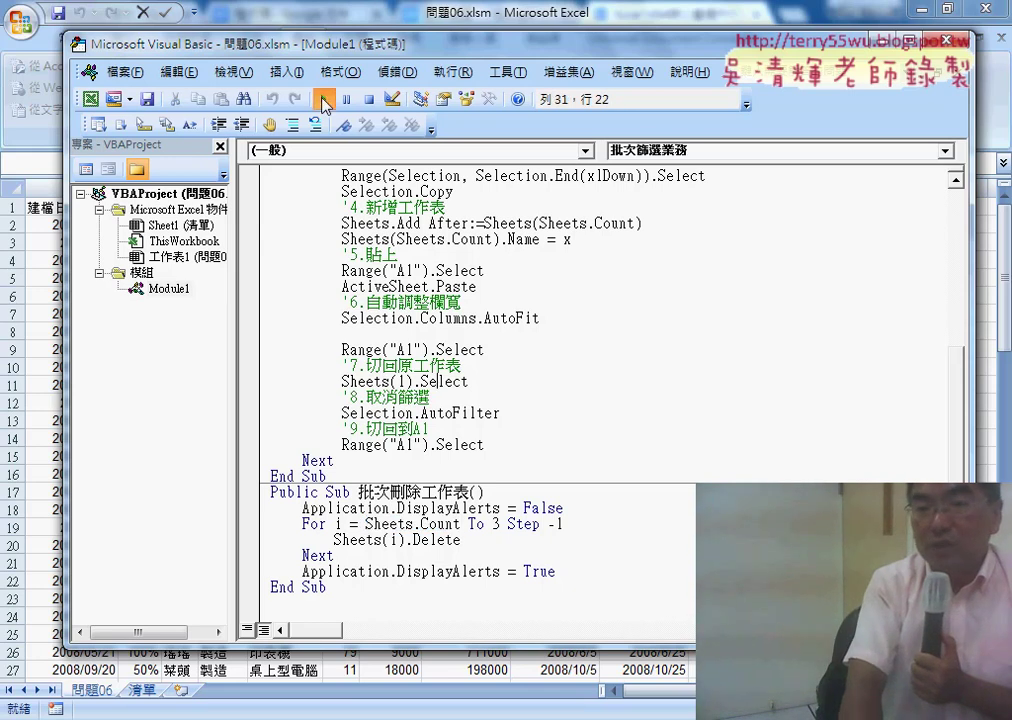
- Run 批次篩選業務 to create the salesperson sheets, annotating Sheets.Count as 8 total sheets
left_click(323, 104)
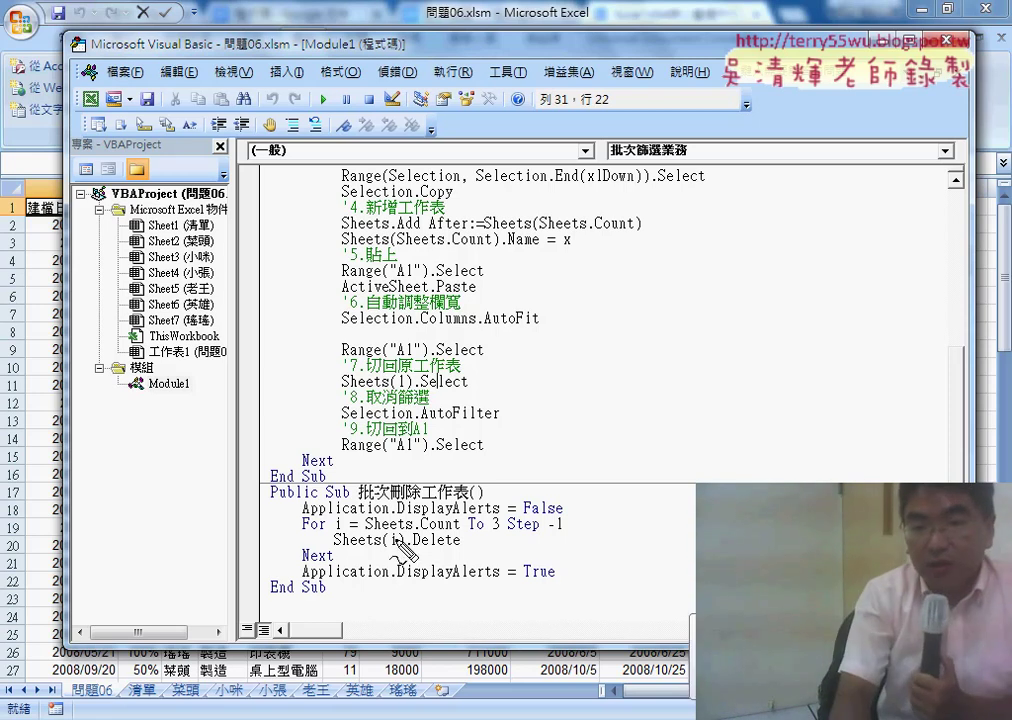
left_click_drag(365, 531, 458, 531)
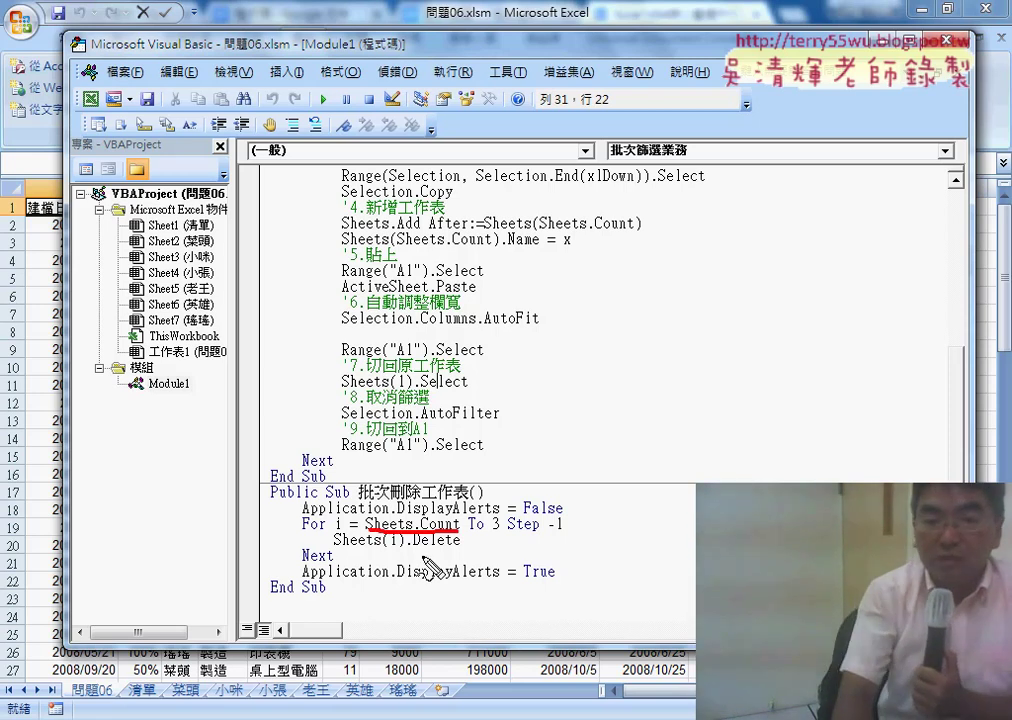
mouse_move(66, 706)
left_mouse_down()
mouse_move(237, 684)
mouse_move(436, 686)
left_mouse_up()
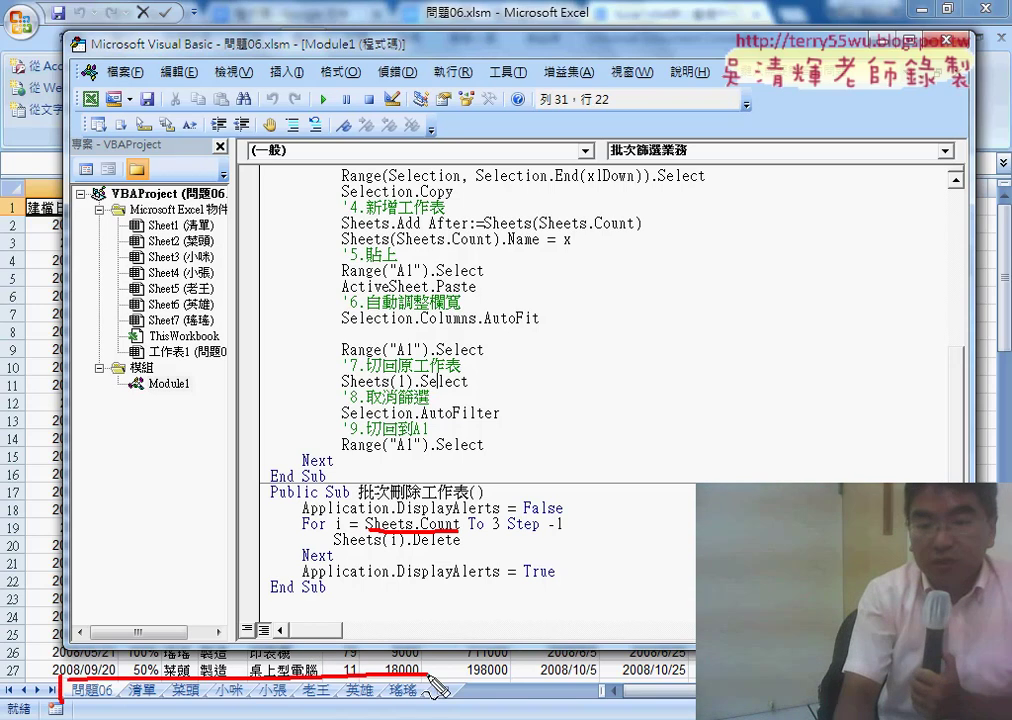
left_click_drag(85, 710, 414, 710)
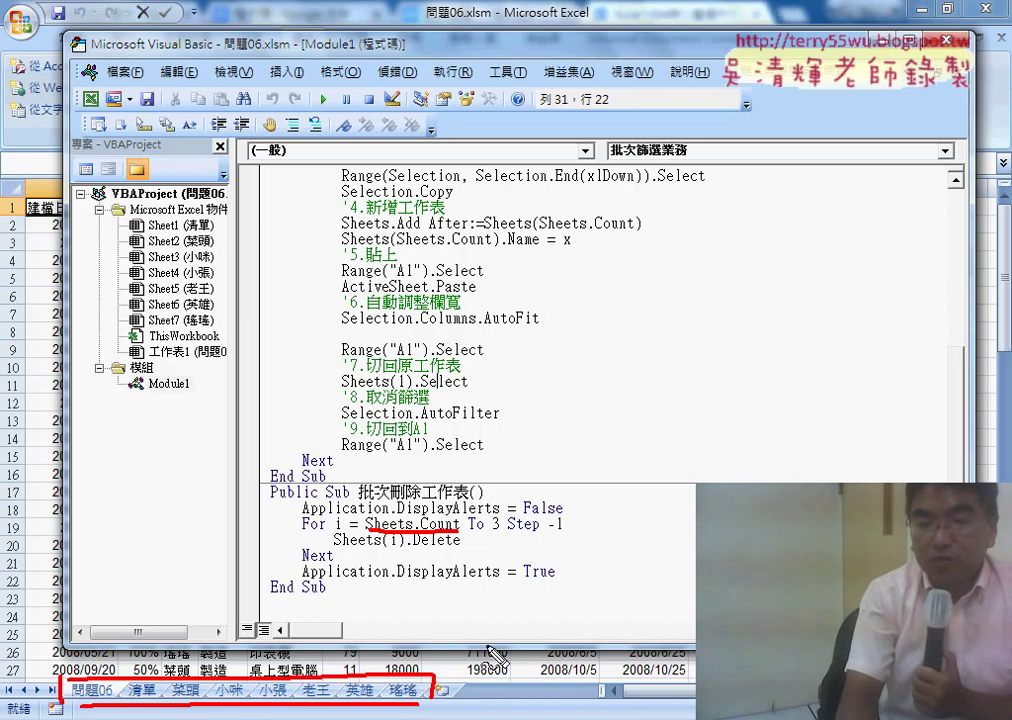
mouse_move(486, 648)
left_mouse_down()
mouse_move(465, 662)
mouse_move(487, 647)
left_mouse_up()
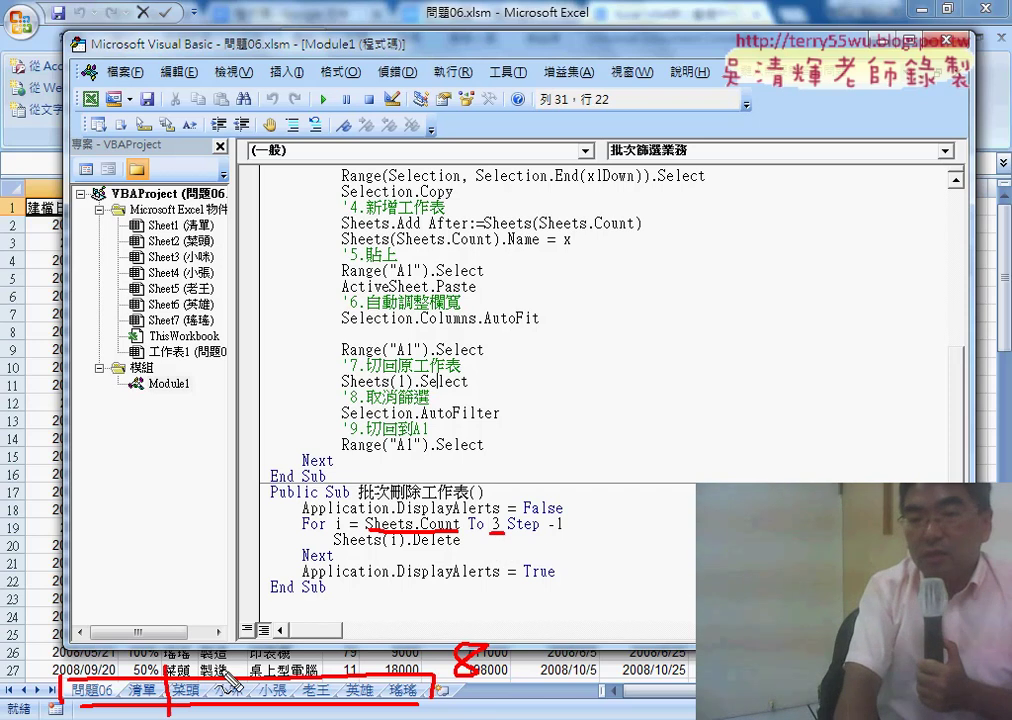
- Annotate Step -1 and Sheets(i).Delete, crossing out tabs right to left, and add a Do while note
left_click_drag(518, 533, 549, 533)
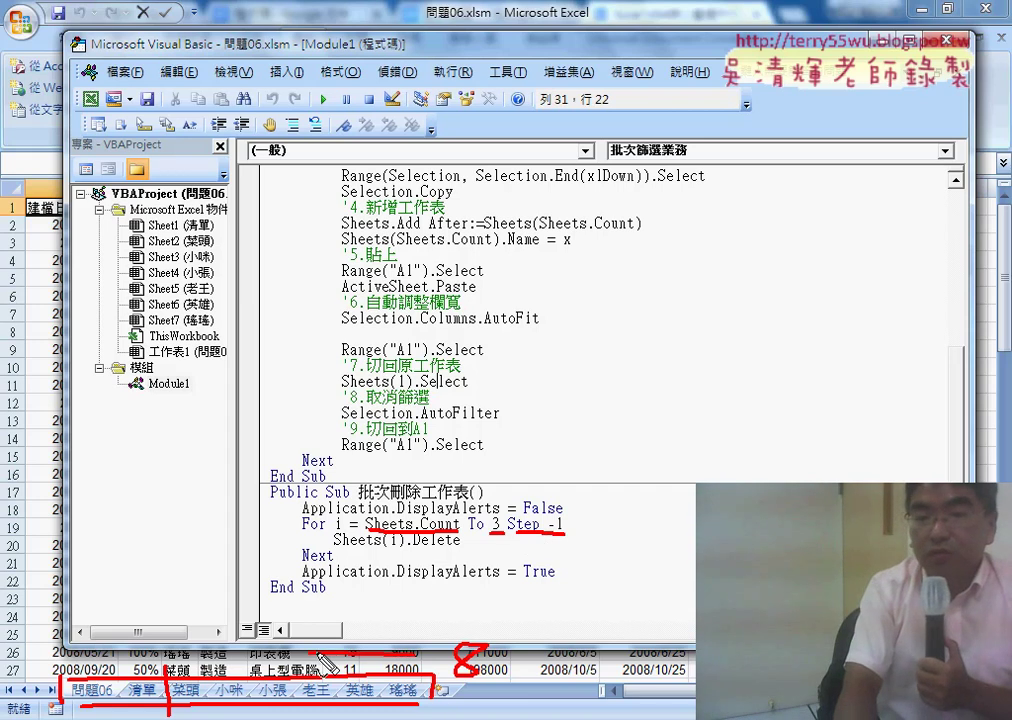
left_click_drag(370, 650, 308, 652)
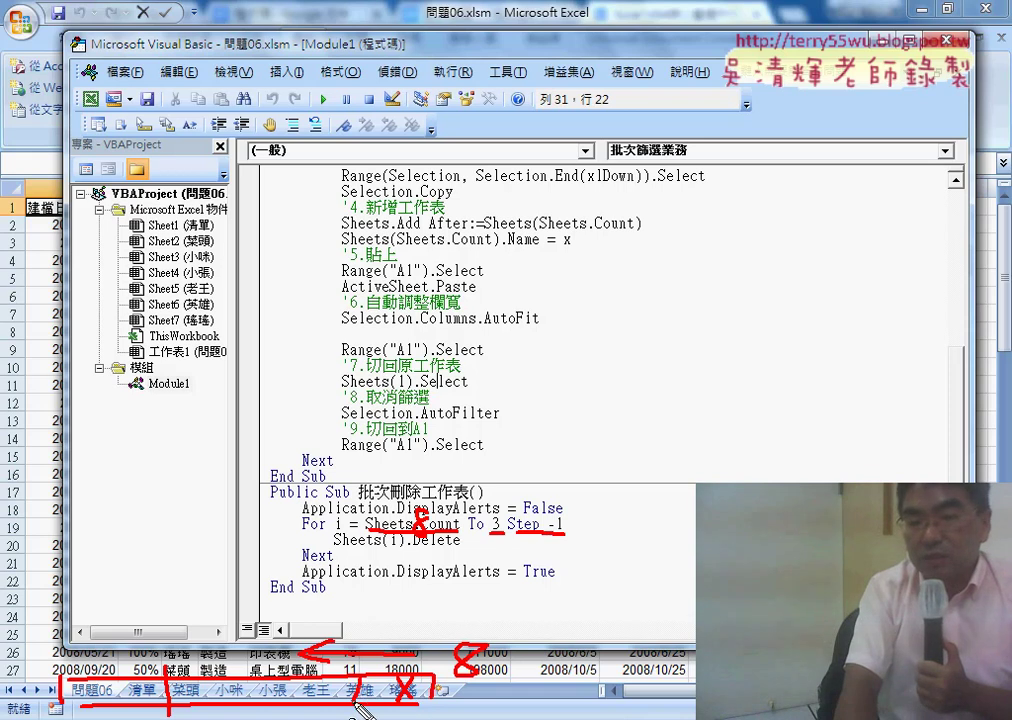
left_click_drag(357, 705, 372, 683)
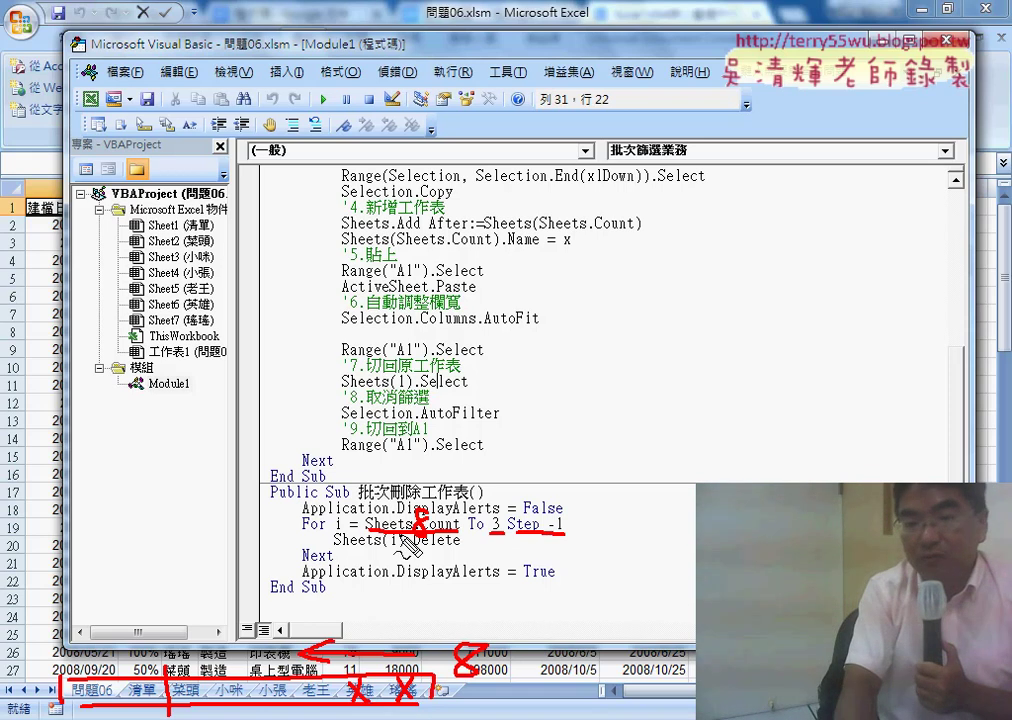
left_click_drag(406, 545, 398, 553)
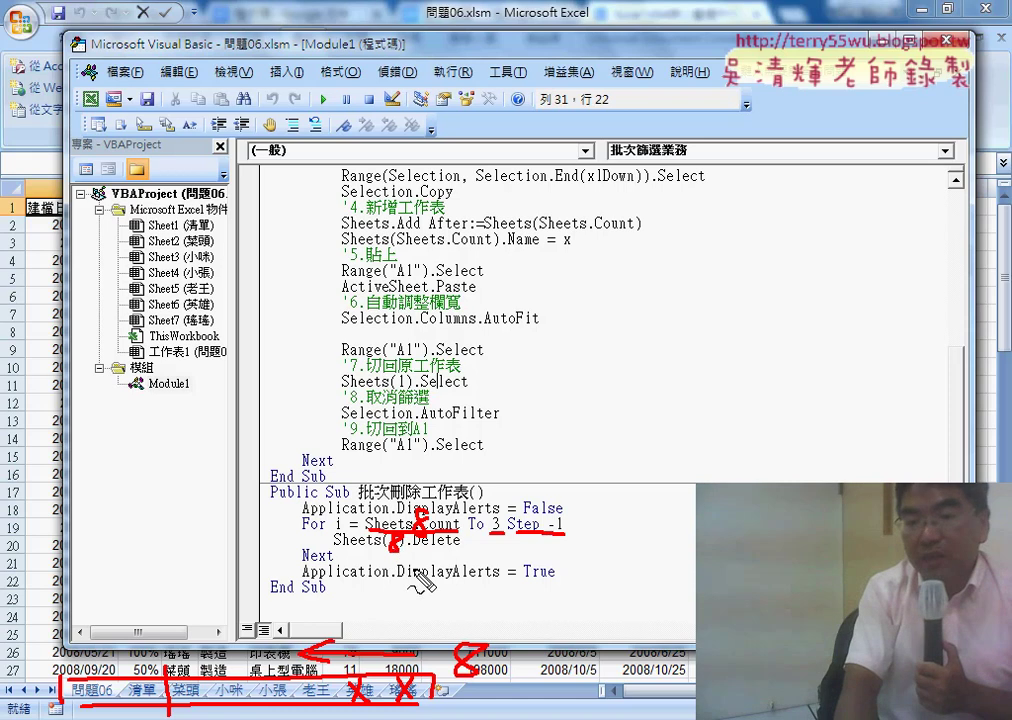
left_click_drag(410, 548, 460, 548)
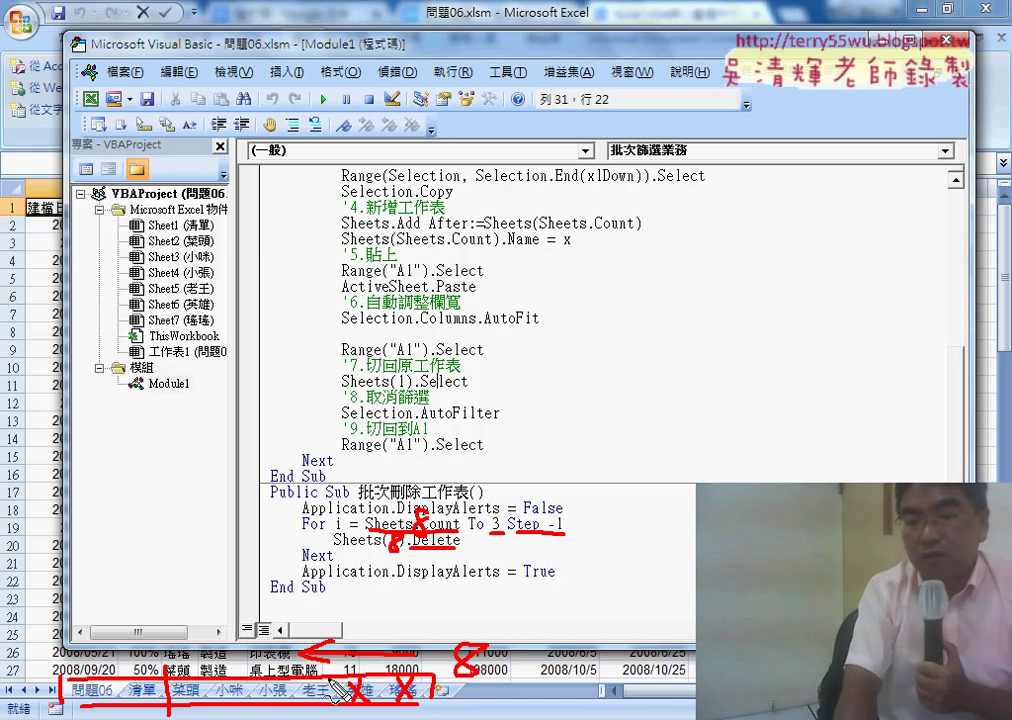
left_click_drag(322, 680, 304, 700)
left_click_drag(304, 680, 322, 704)
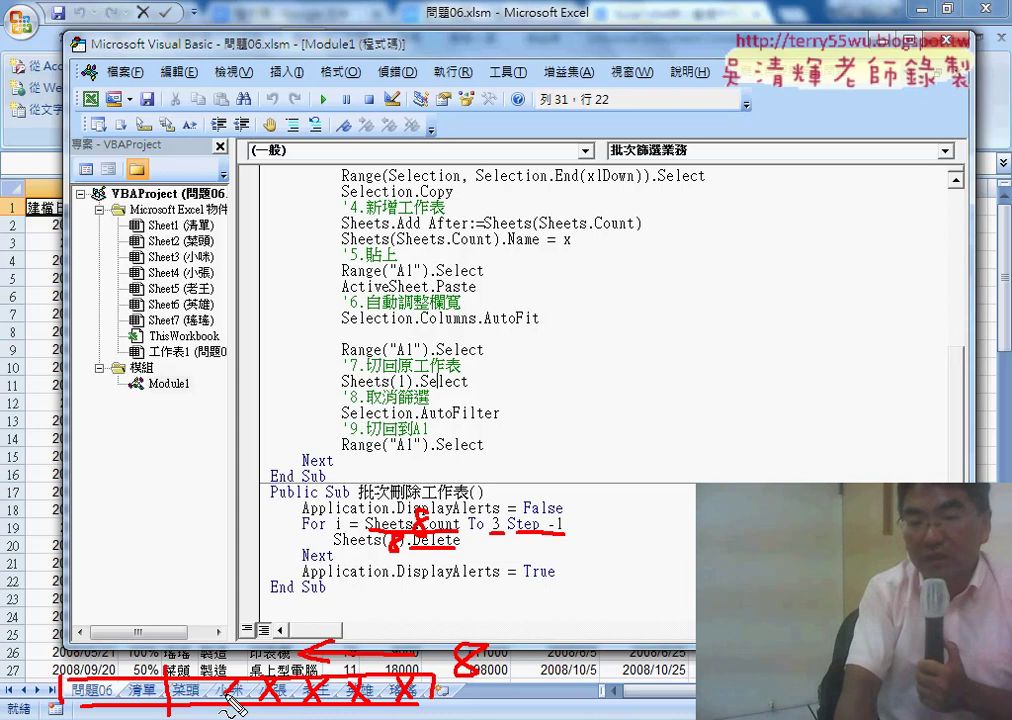
mouse_move(198, 680)
left_mouse_down()
mouse_move(176, 708)
mouse_move(204, 708)
left_mouse_up()
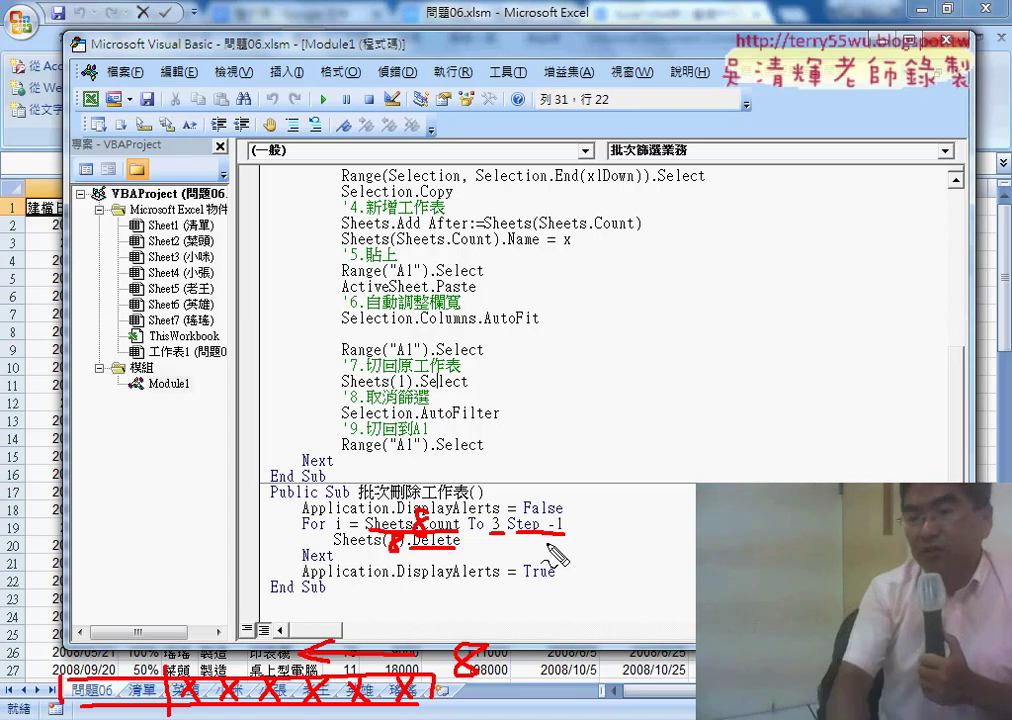
mouse_move(578, 403)
left_mouse_down()
mouse_move(582, 440)
mouse_move(665, 418)
mouse_move(681, 435)
left_mouse_up()
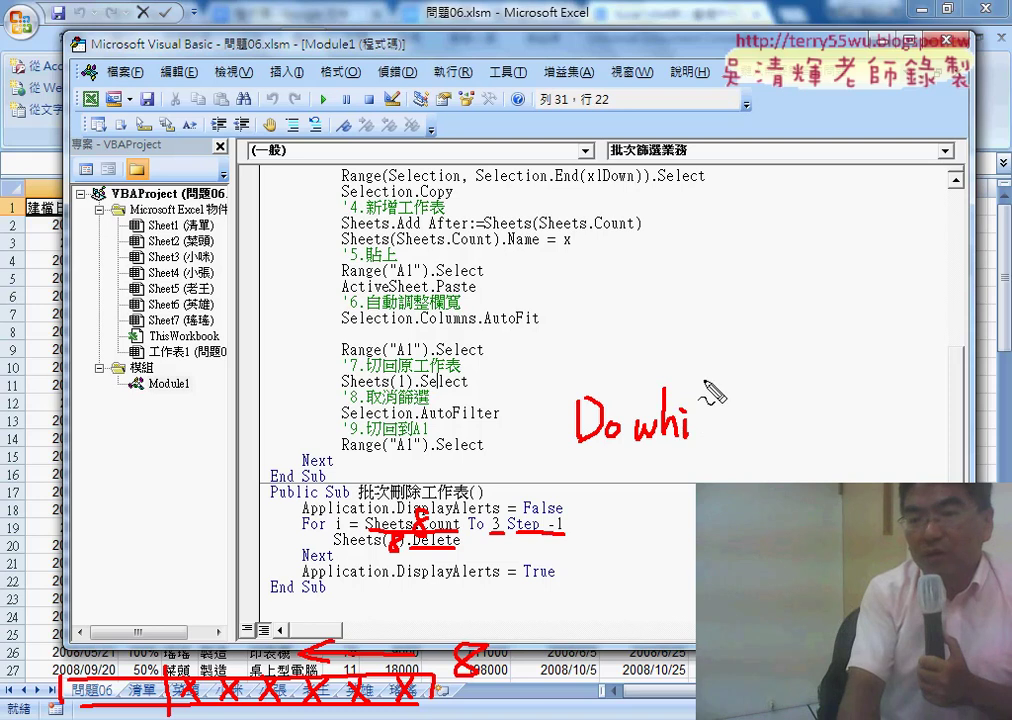
left_click_drag(716, 384, 716, 437)
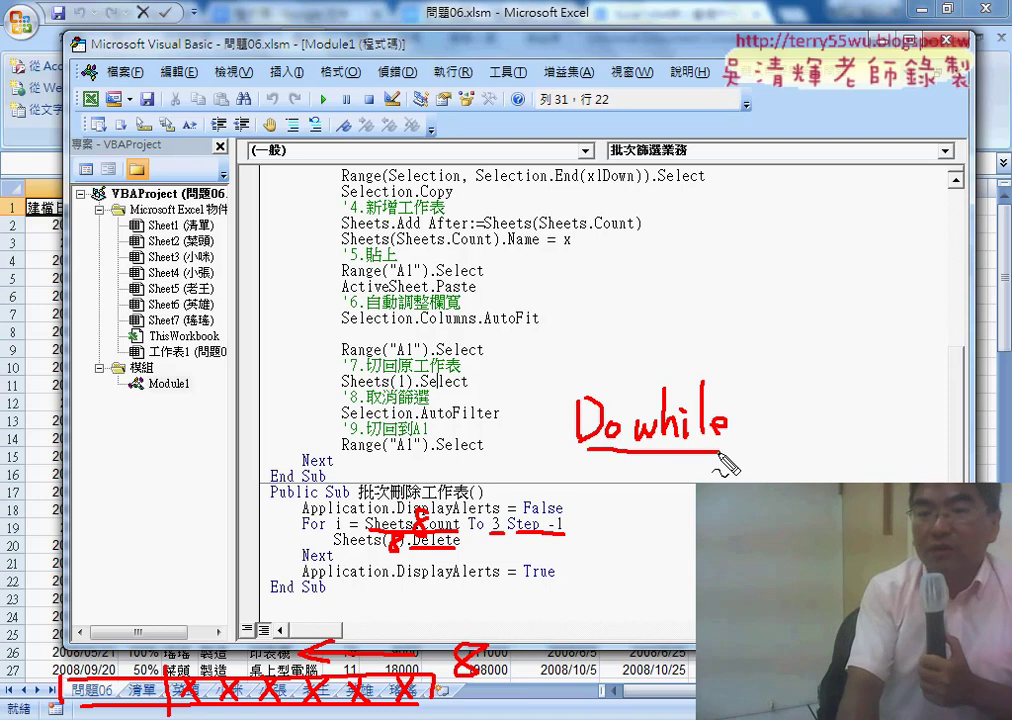
left_click_drag(588, 451, 722, 449)
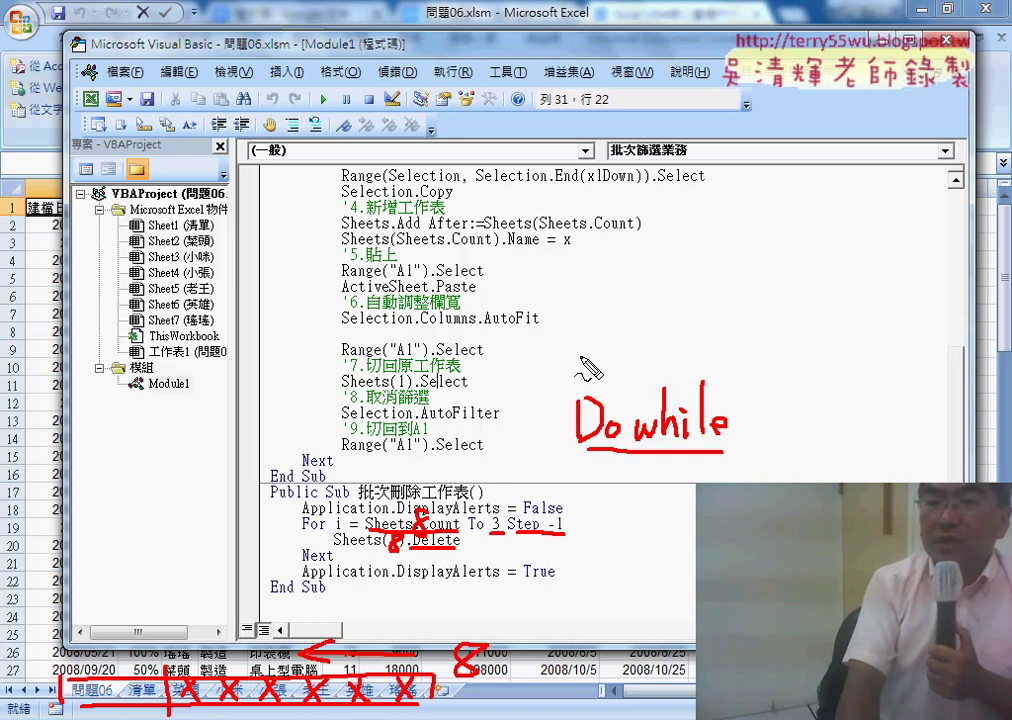
mouse_move(646, 320)
left_mouse_down()
mouse_move(822, 245)
mouse_move(648, 326)
left_mouse_up()
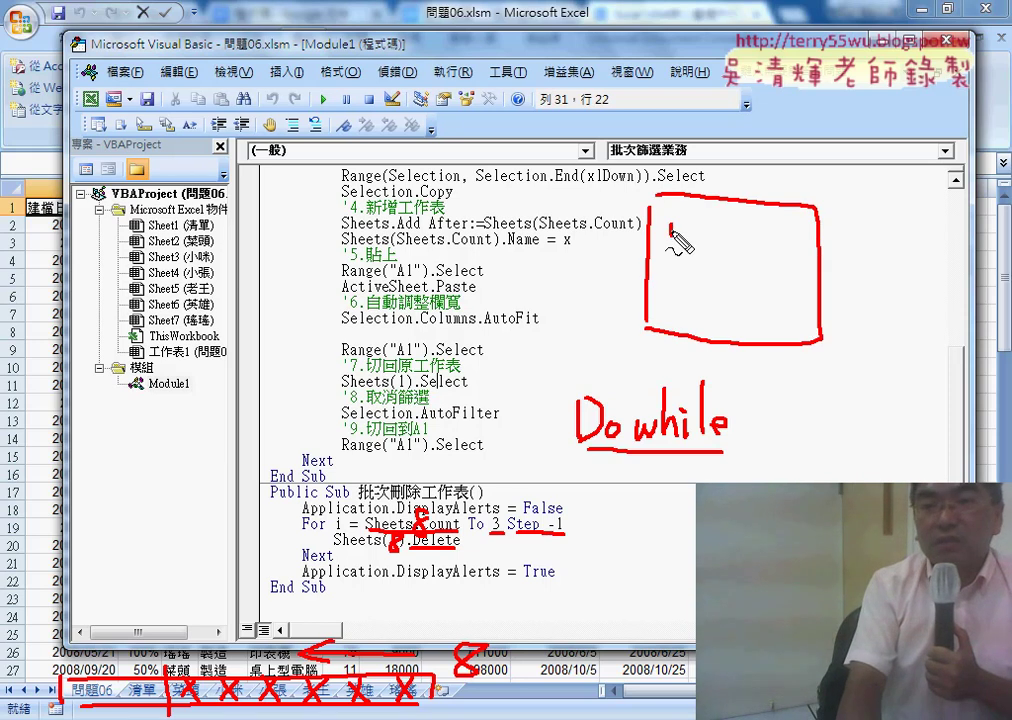
mouse_move(671, 226)
left_mouse_down()
mouse_move(671, 252)
mouse_move(738, 229)
mouse_move(720, 251)
left_mouse_up()
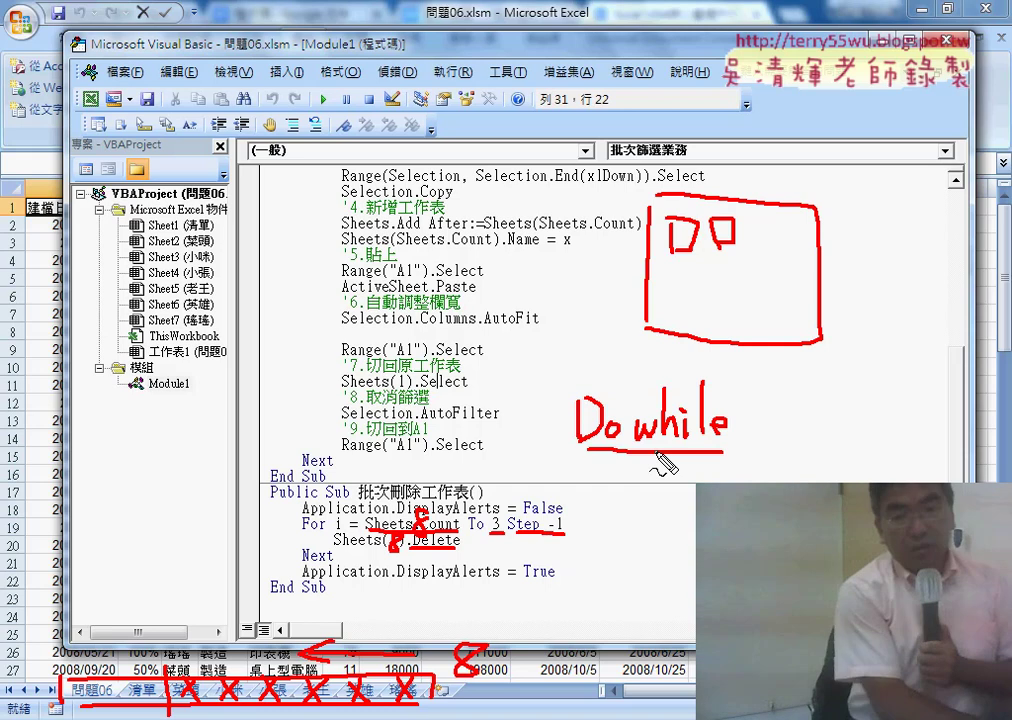
key("Escape")
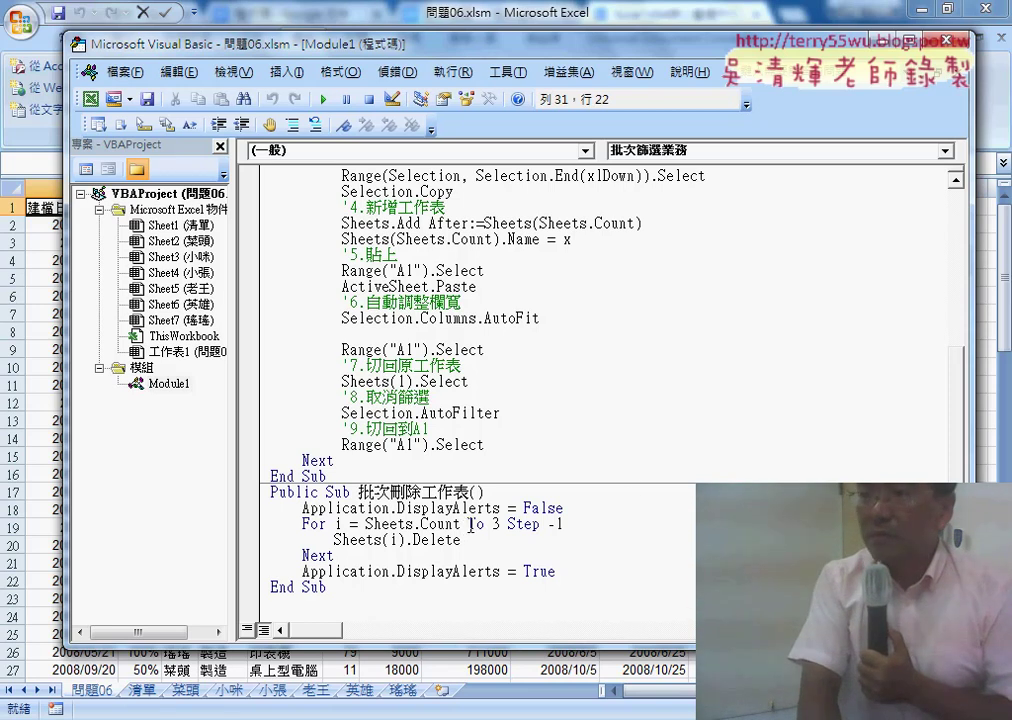
- Delete Step -1 from the For i = Sheets.Count To 3 line, then undo to restore it
left_click_drag(460, 523, 366, 523)
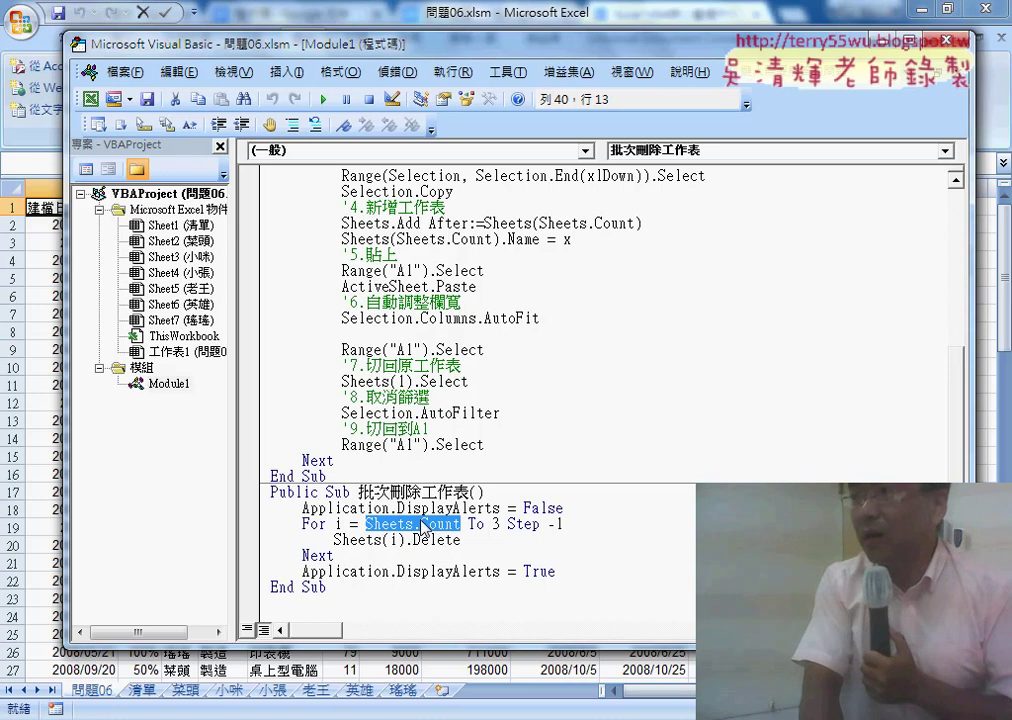
left_click(495, 523)
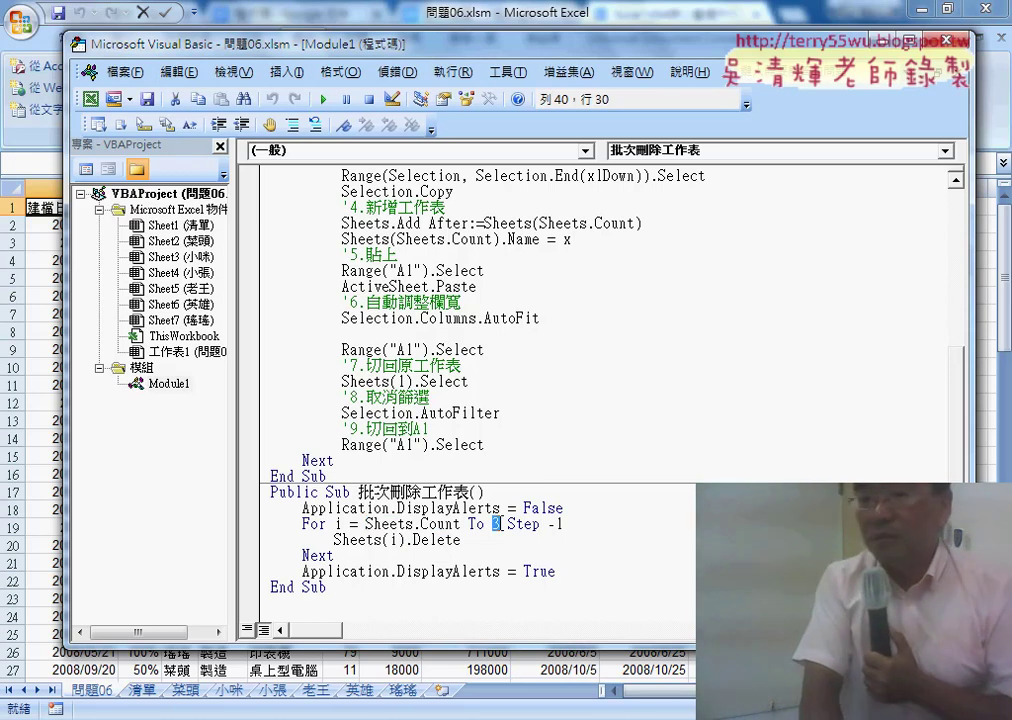
left_click_drag(507, 523, 574, 523)
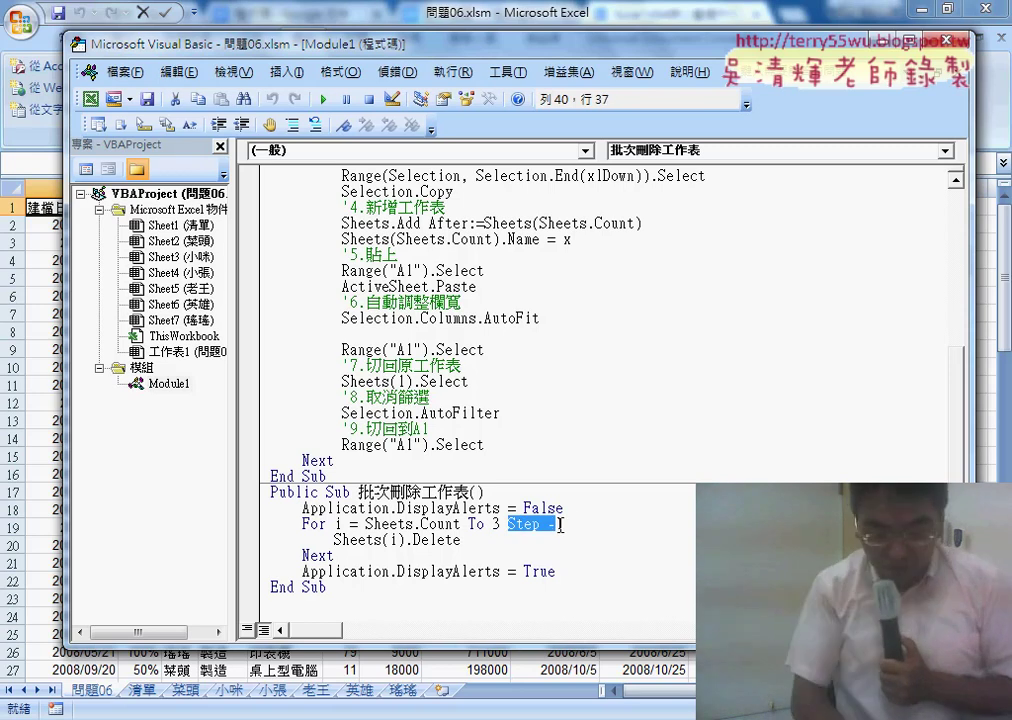
key("Delete")
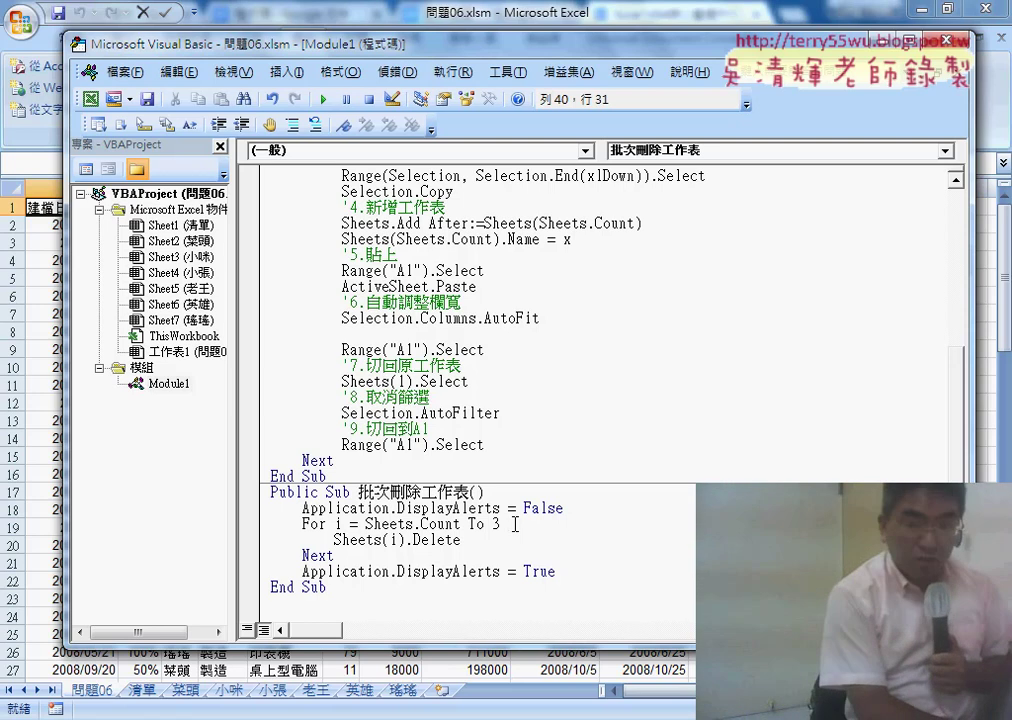
key("ctrl+z")
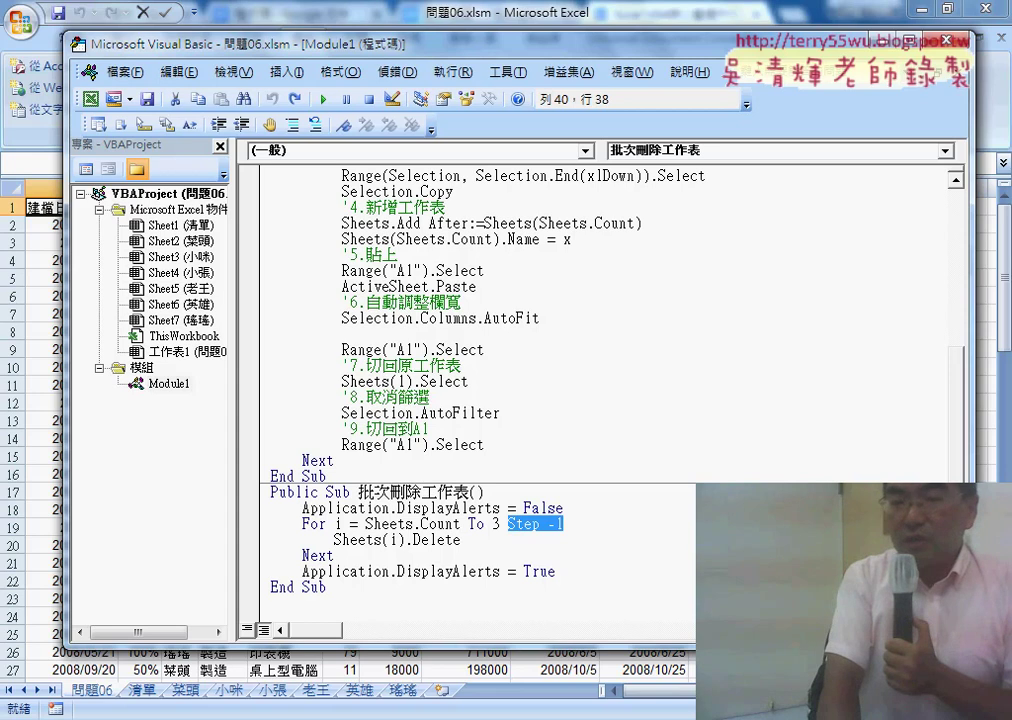
- Switch to the Google Groups post and highlight 共用批次篩選程序 in outline item 07
key("alt+Tab")
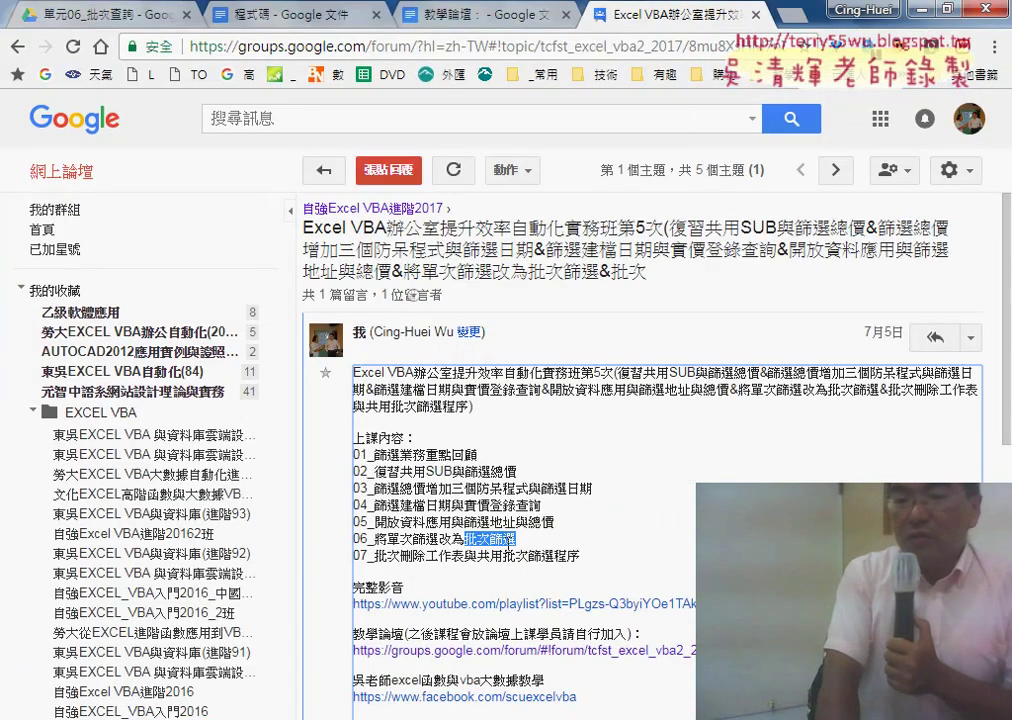
left_click_drag(479, 557, 543, 560)
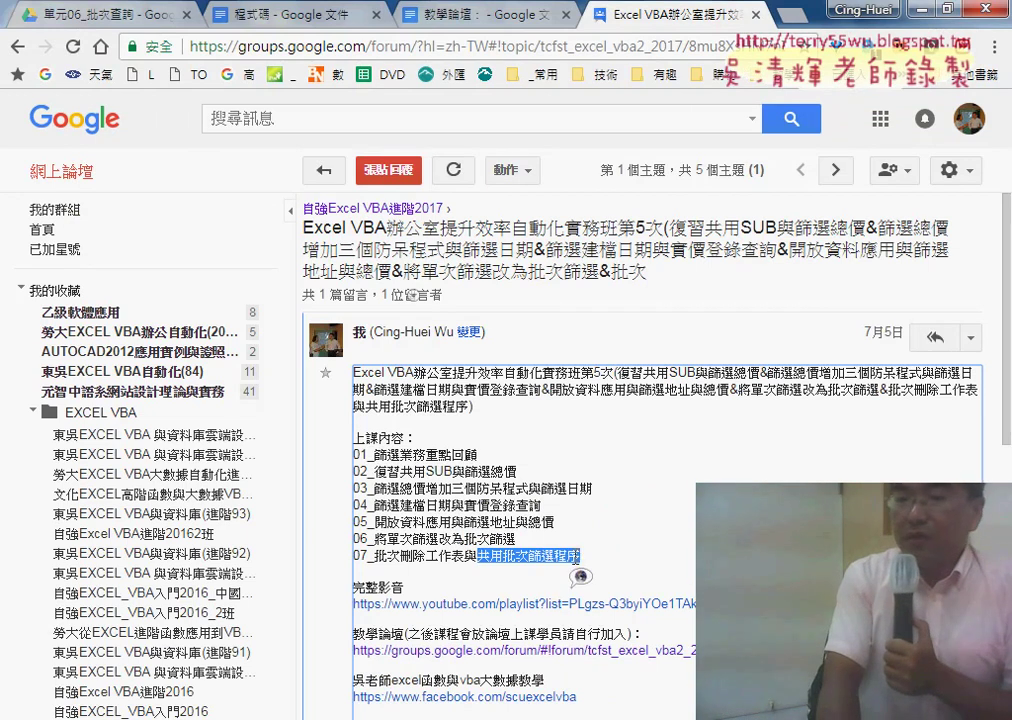
left_click(497, 560)
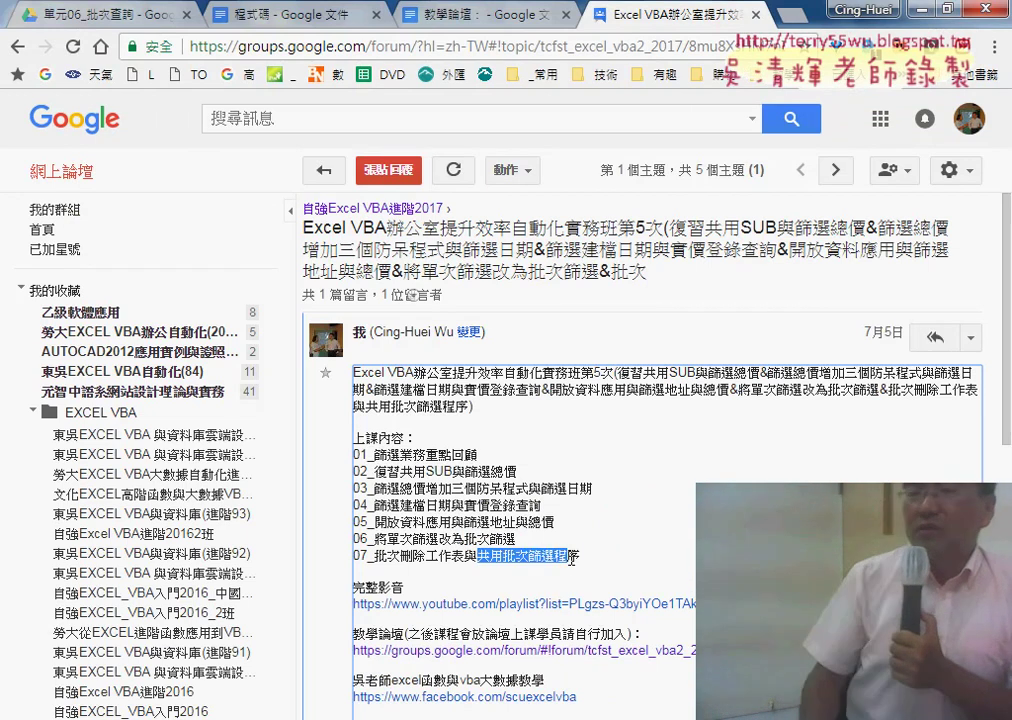
left_click_drag(515, 560, 600, 568)
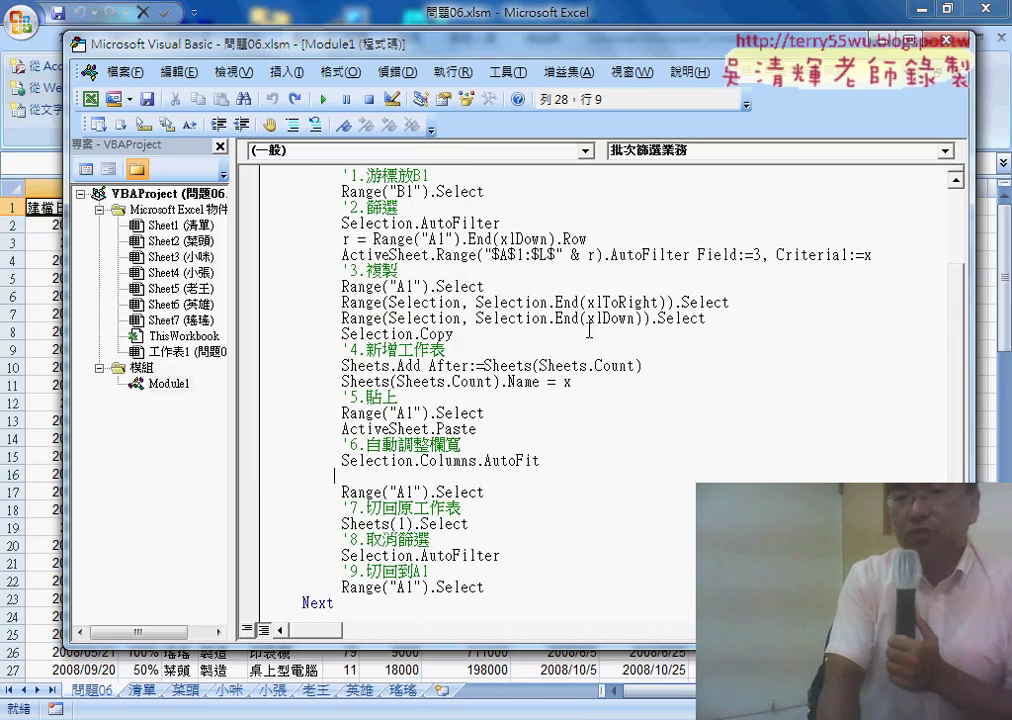
scroll(589, 330, "up", 3)
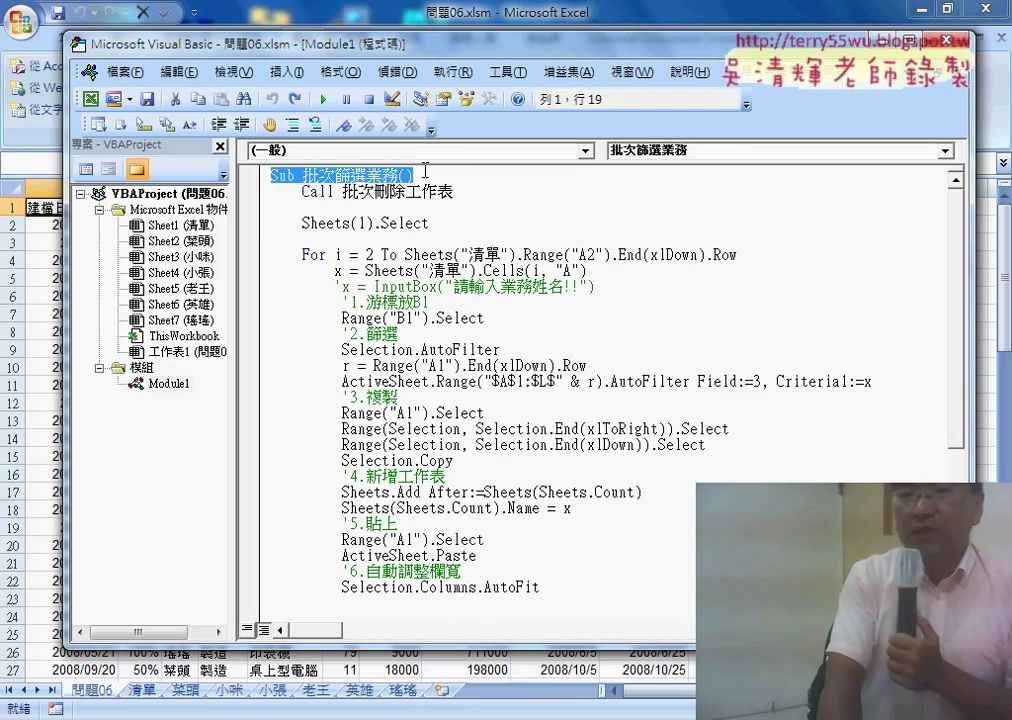
left_click_drag(429, 62, 592, 77)
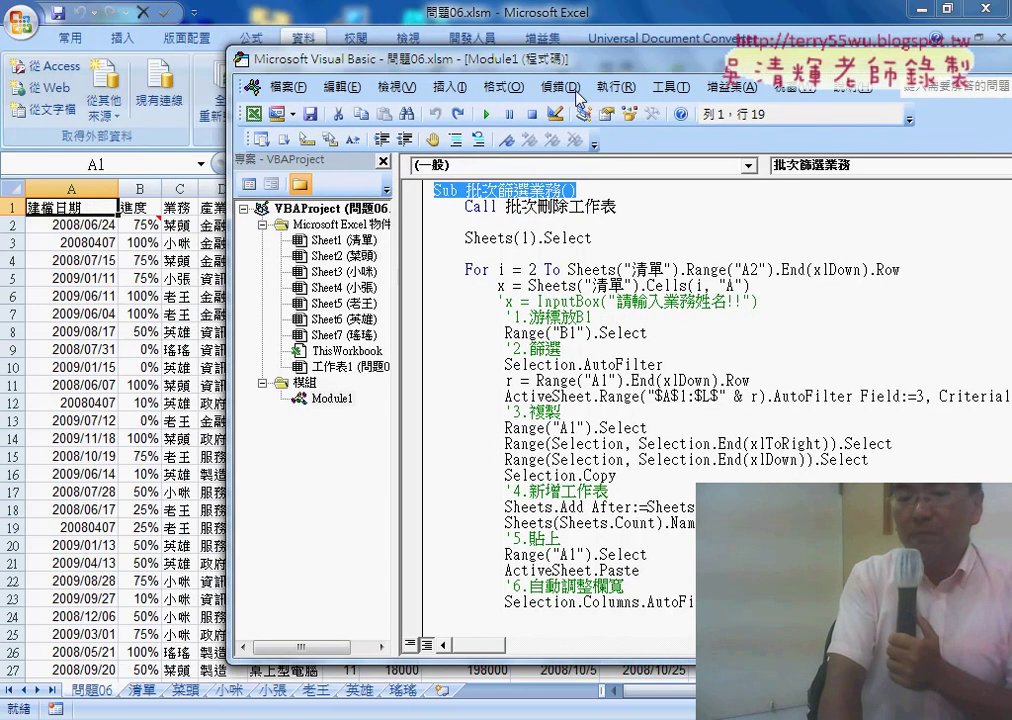
left_click(144, 692)
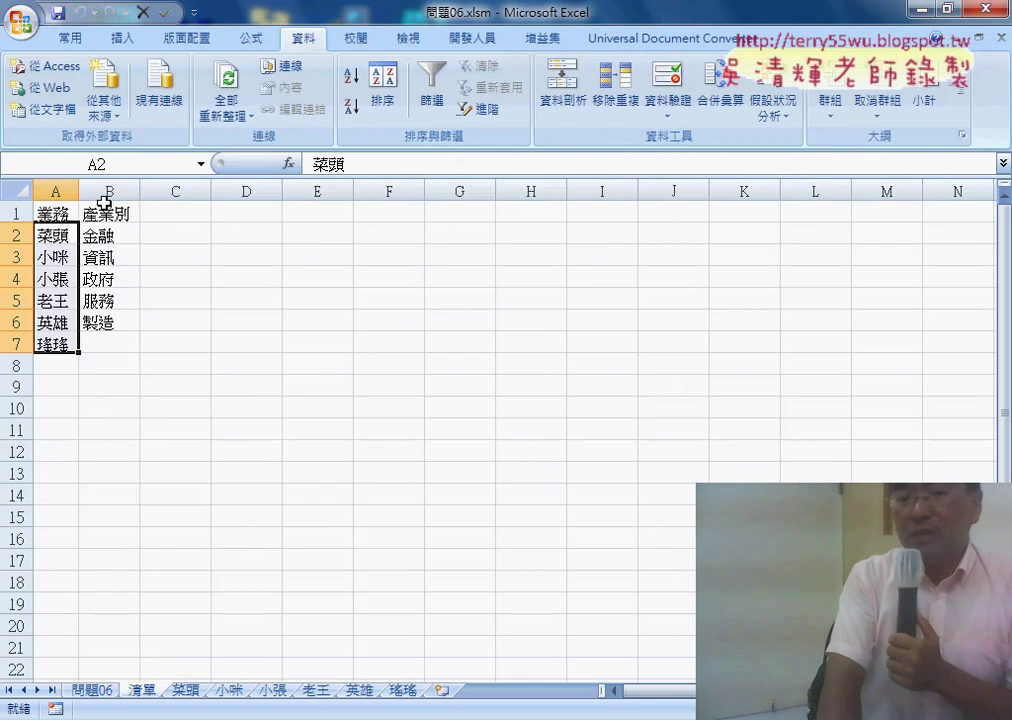
left_click(97, 691)
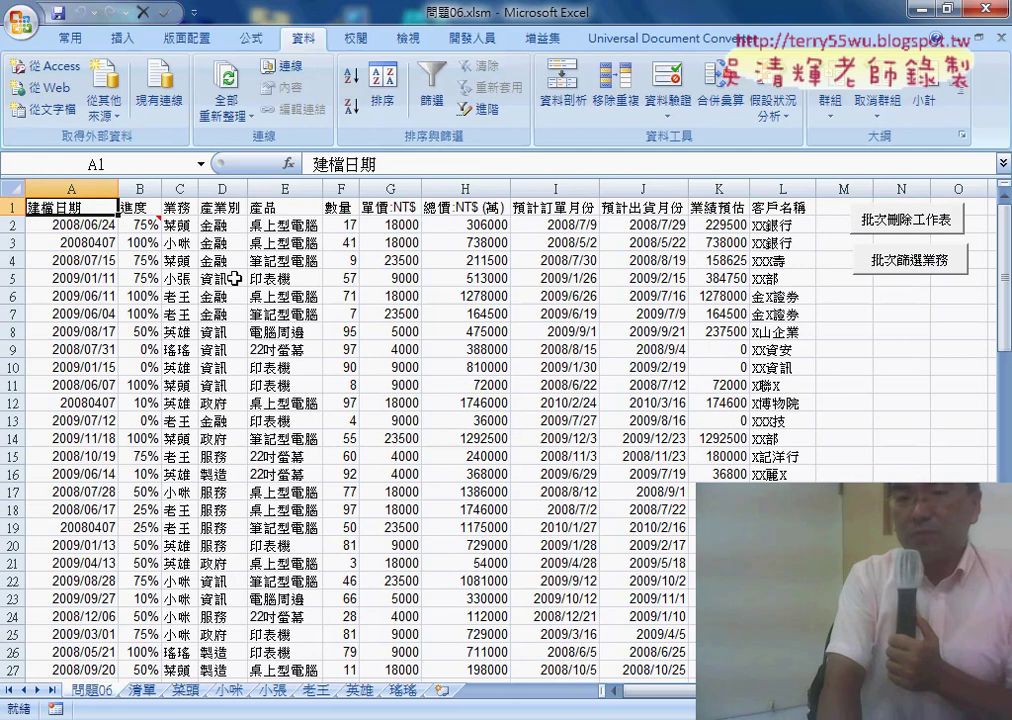
left_click(270, 188)
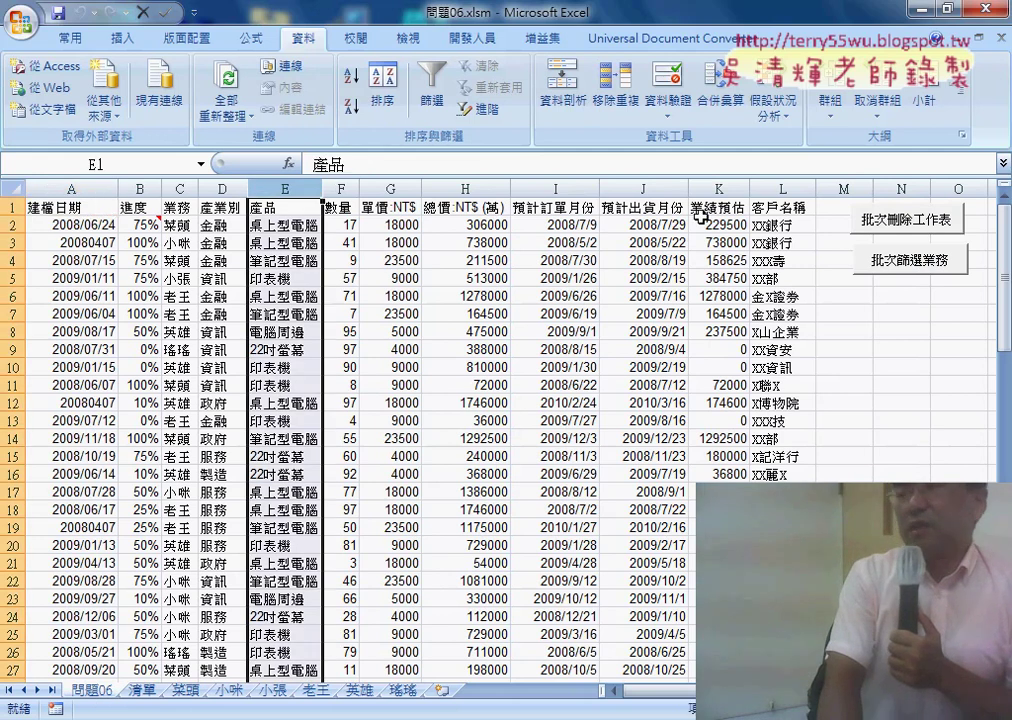
left_click(770, 188)
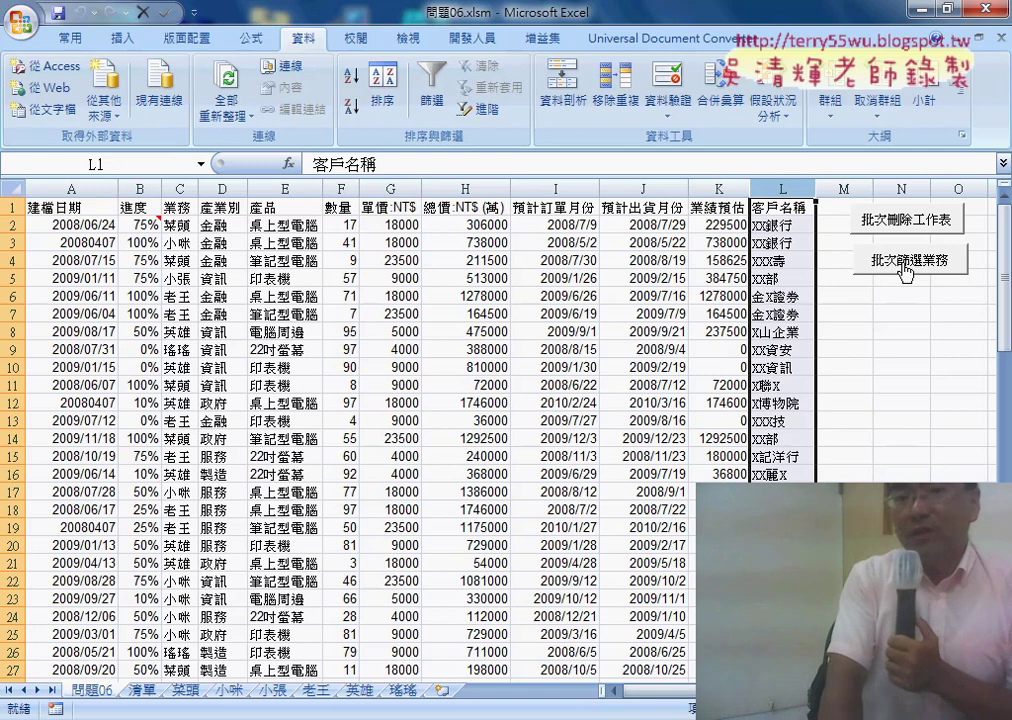
left_click(209, 207)
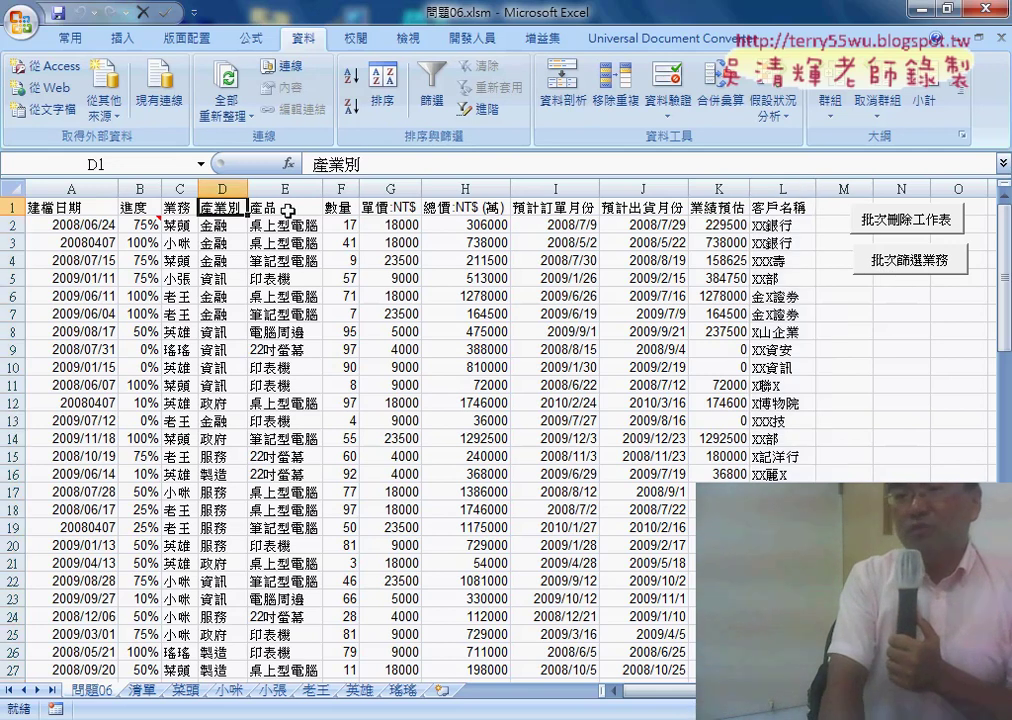
left_click(287, 209)
left_click(790, 207)
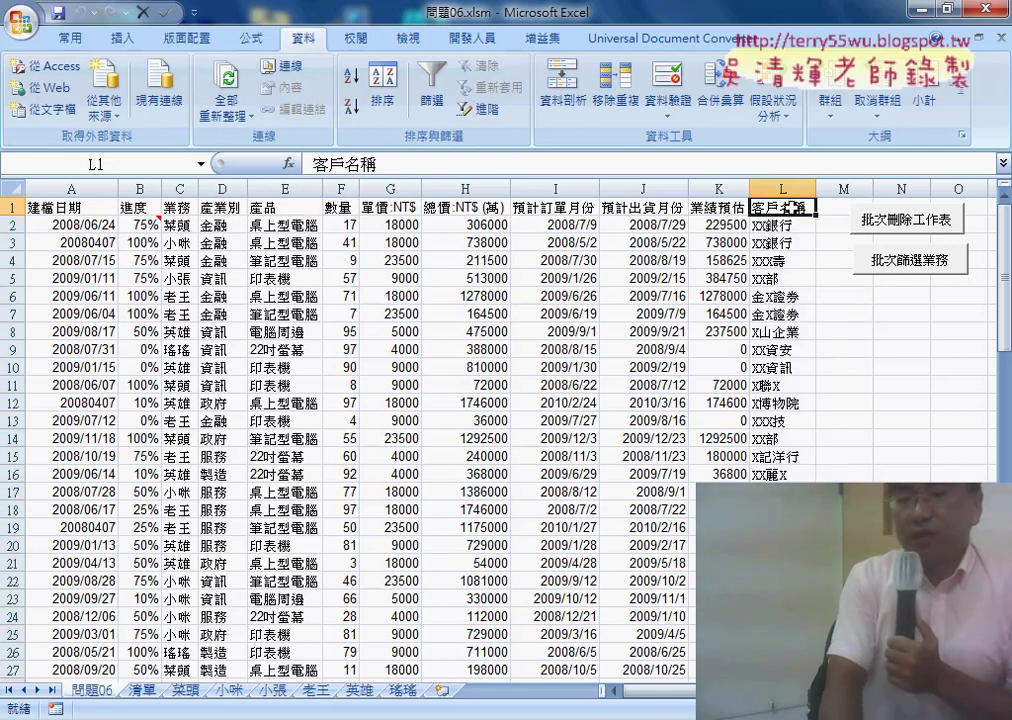
key("alt+Tab")
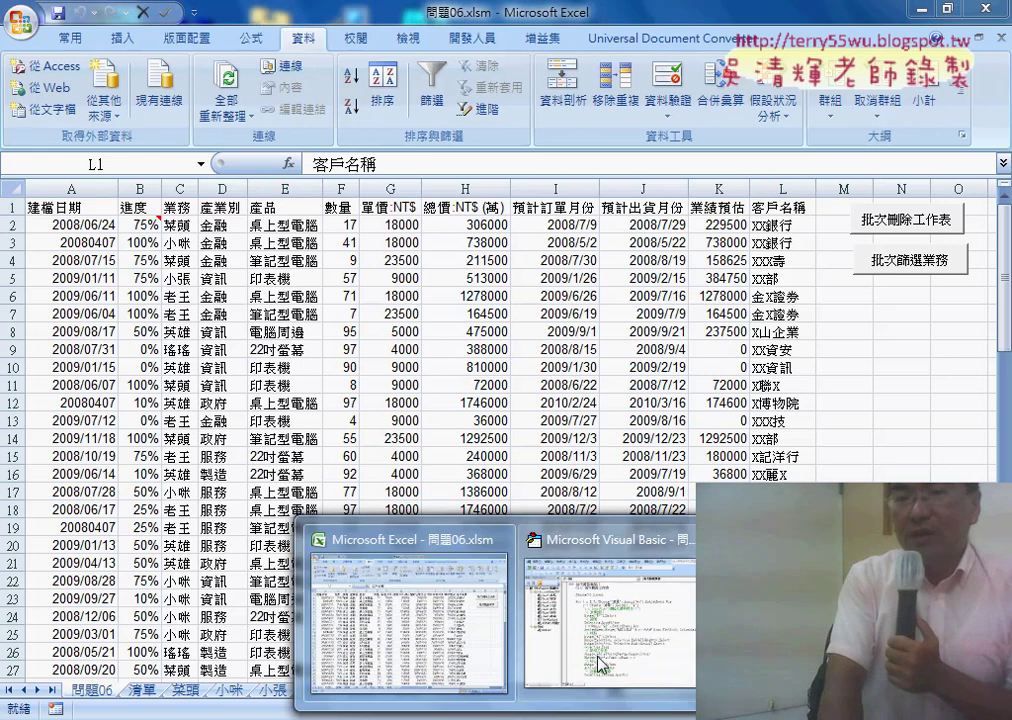
key("Left")
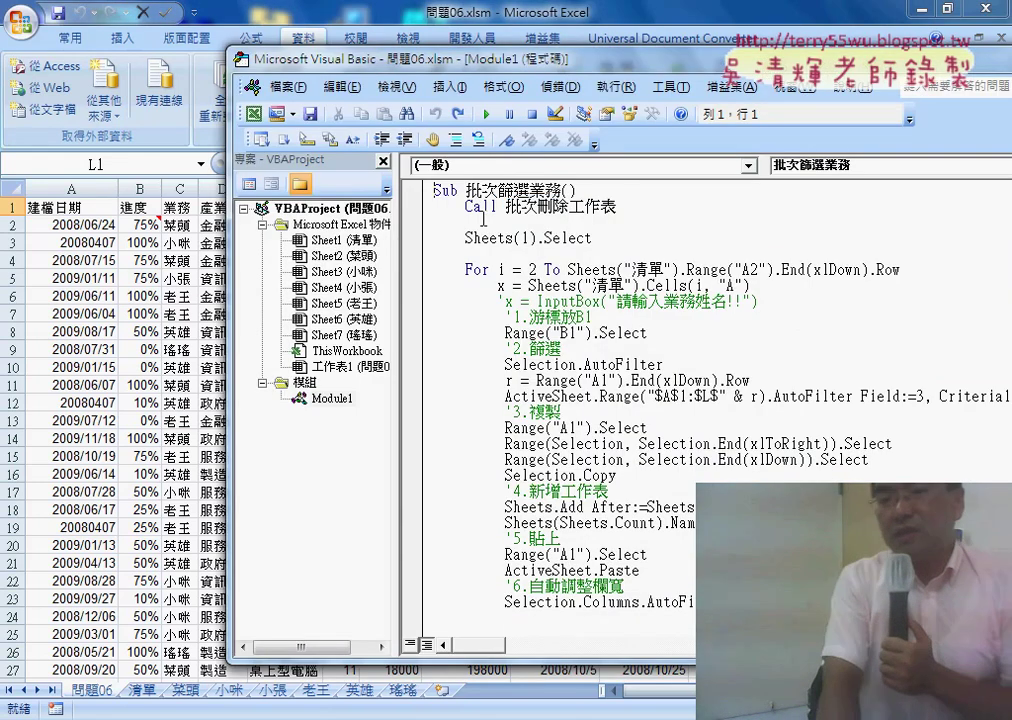
- Copy the 批次篩選業務 macro and paste a duplicate below its End Sub
scroll(487, 384, "down", 4)
scroll(487, 384, "down", 2)
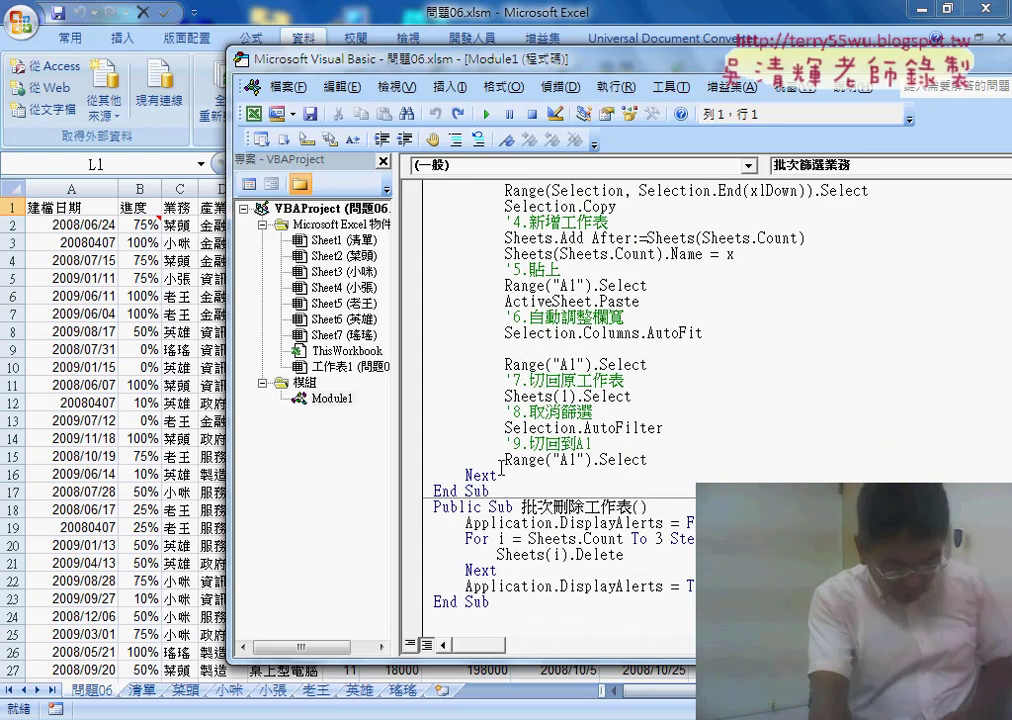
left_click(492, 490, "shift")
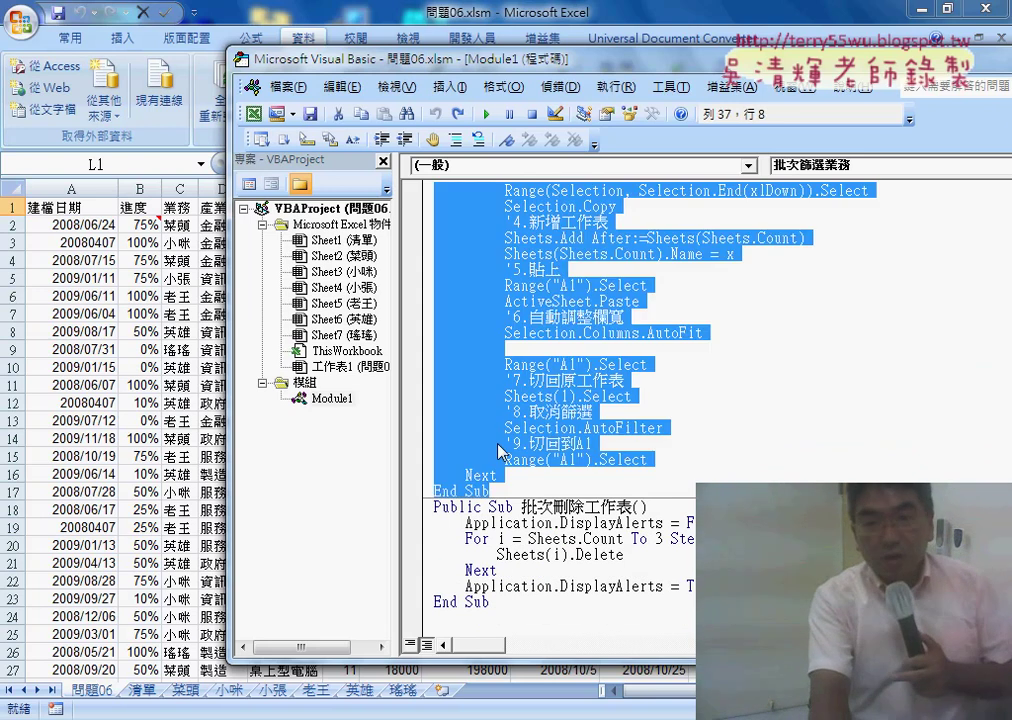
right_click(500, 452)
left_click(560, 86)
left_click(500, 491)
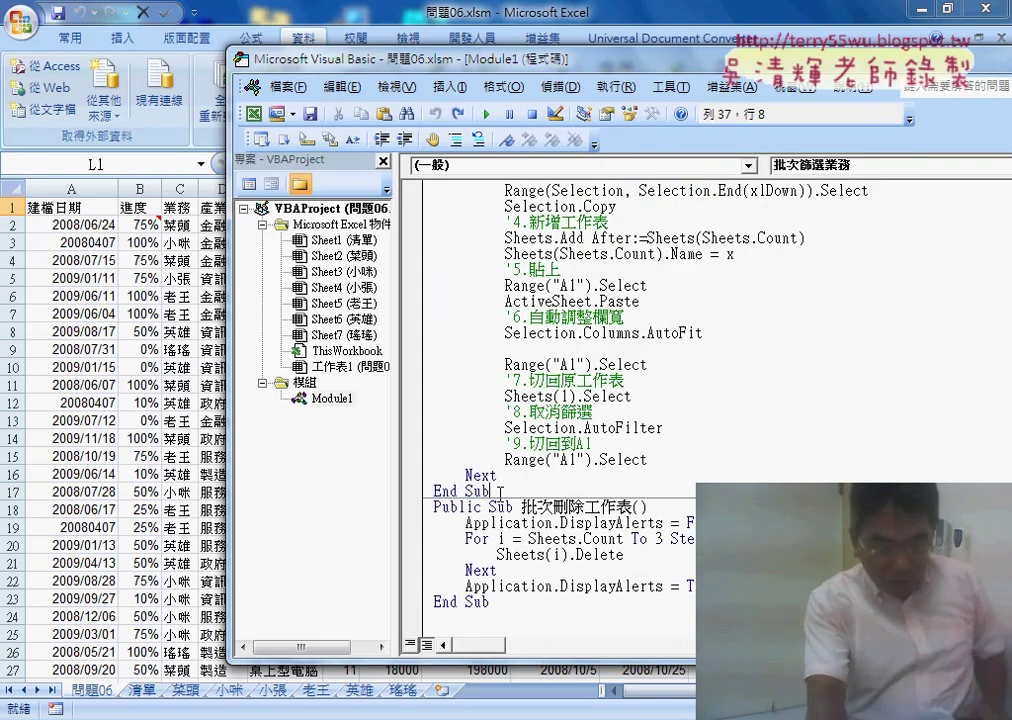
key("Return")
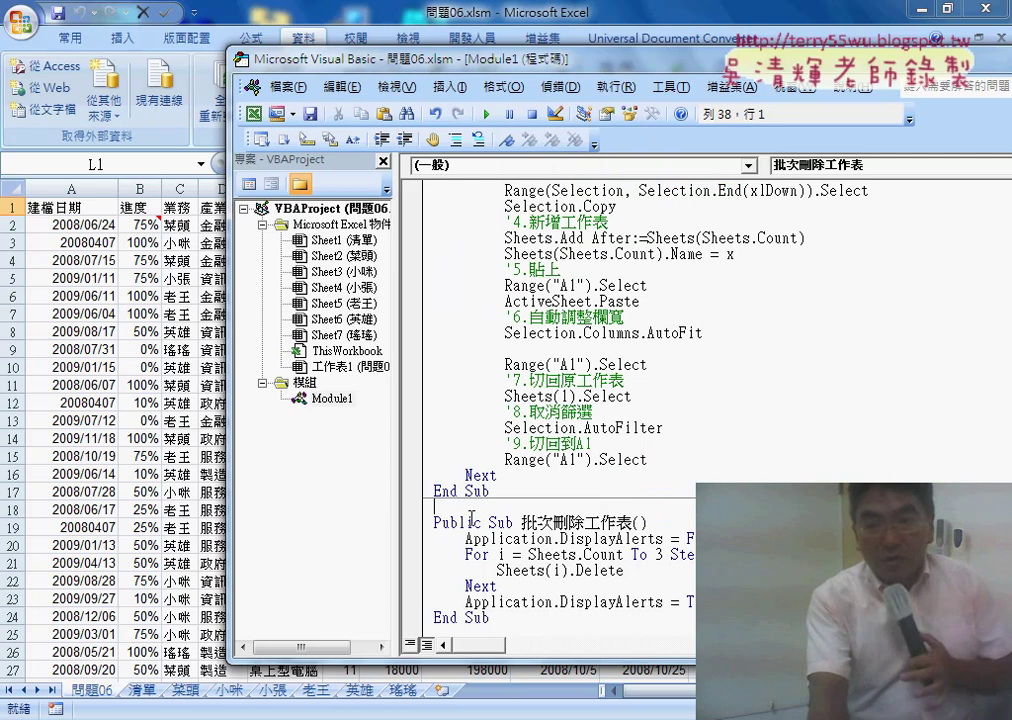
key("ctrl+v")
- Rename the copy 批次篩選產業別 and change Range("A2") and Cells(i, "A") to column B
scroll(522, 490, "up", 3)
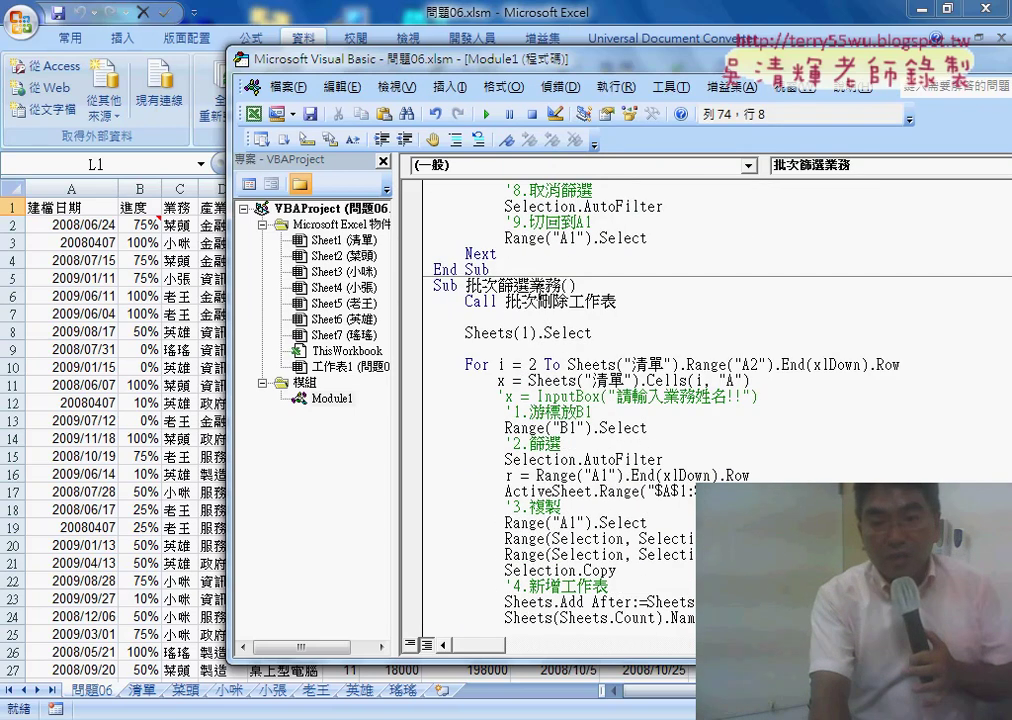
left_click_drag(530, 286, 562, 286)
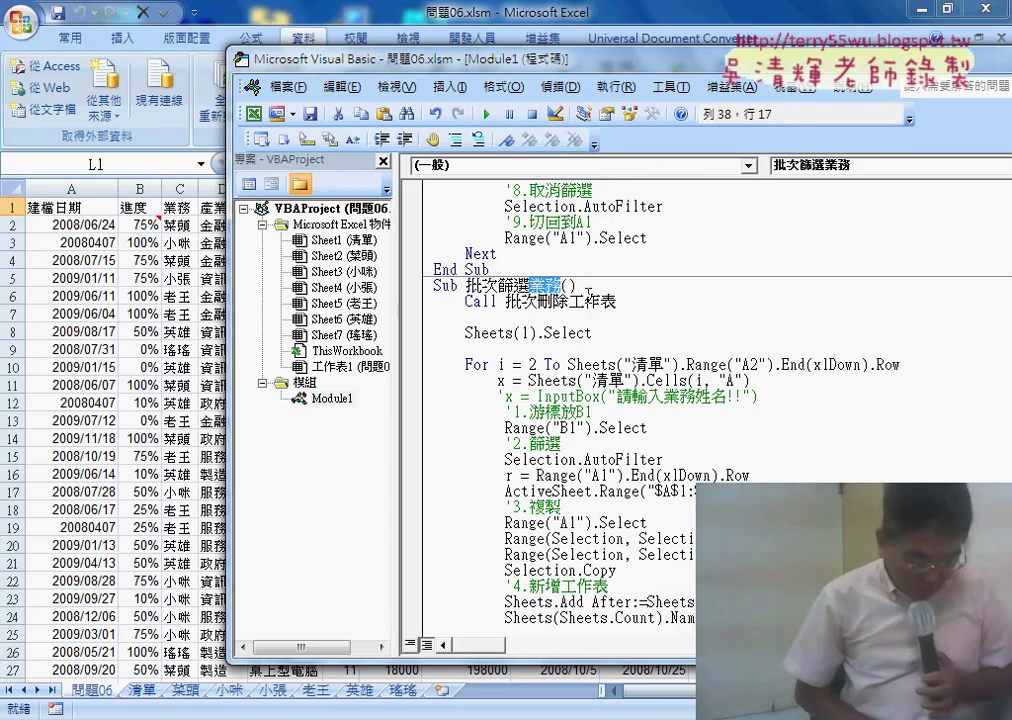
type(".")
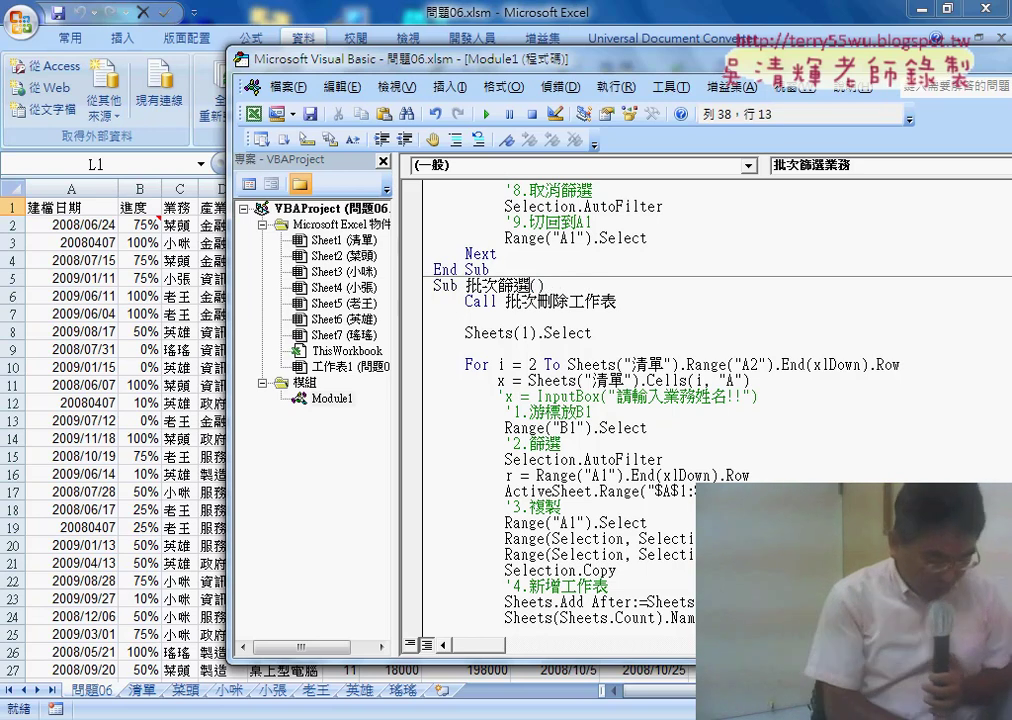
key("BackSpace")
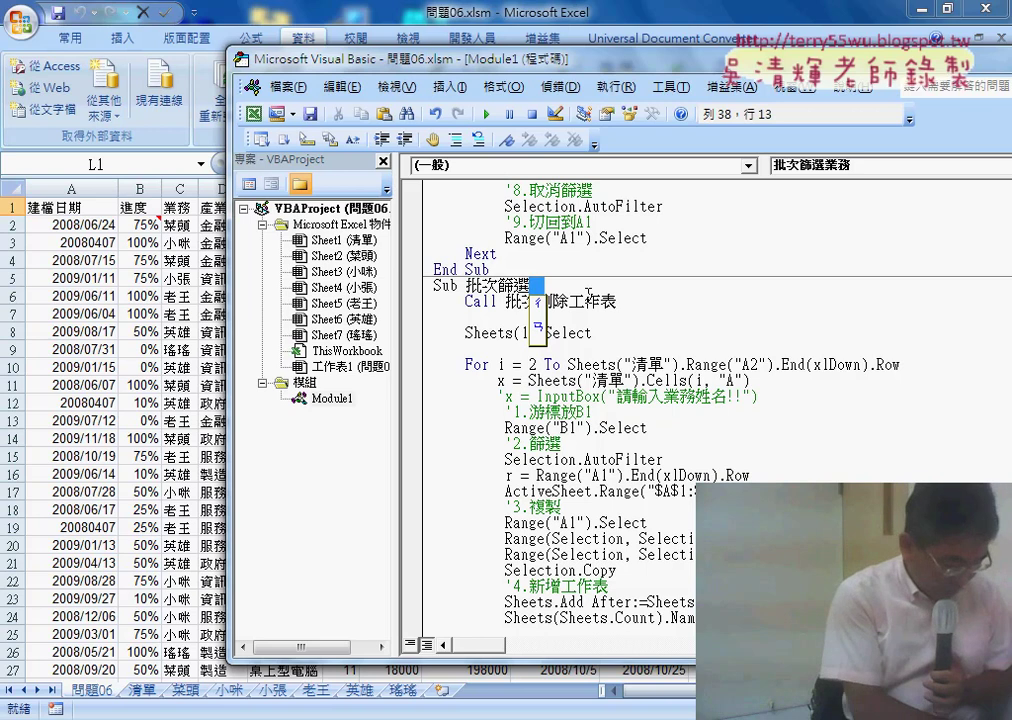
type("產業")
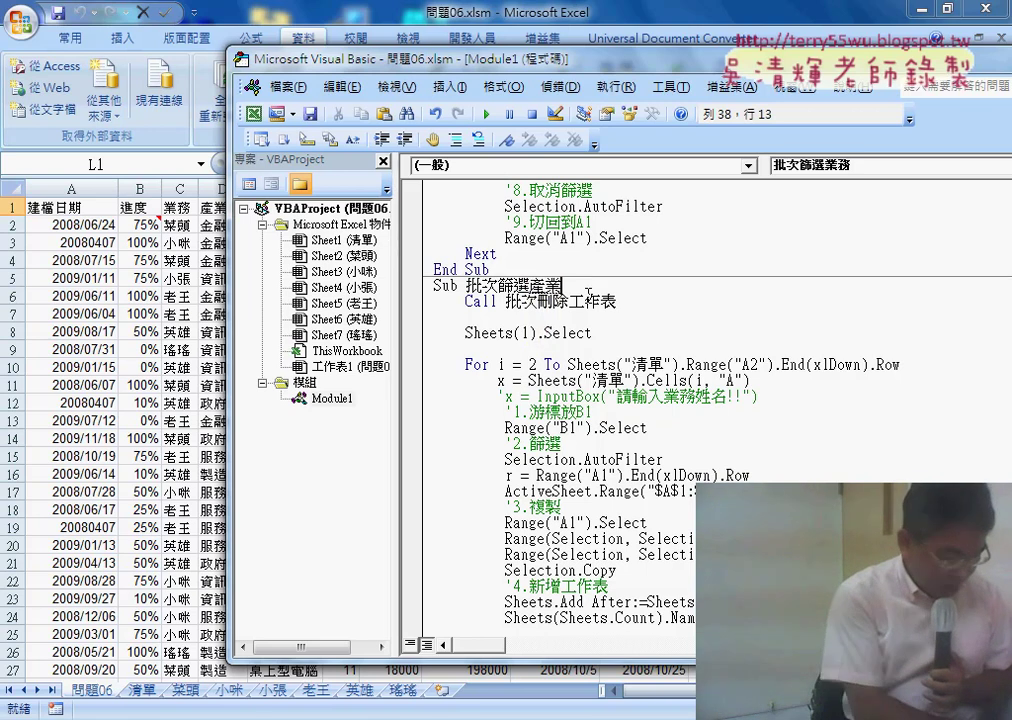
type("別")
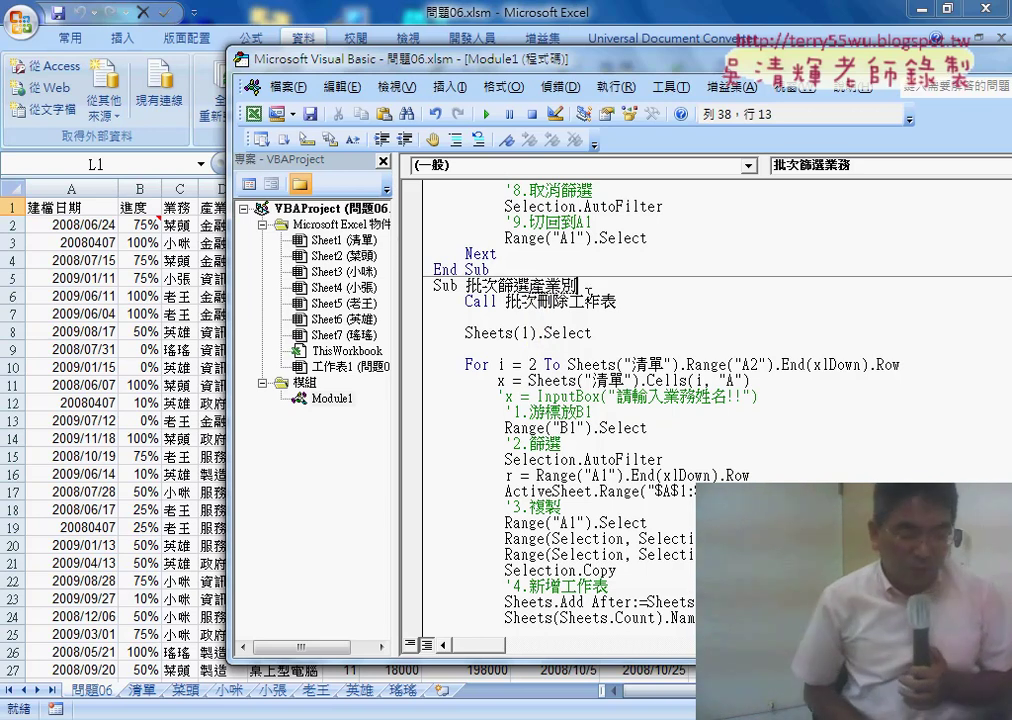
type("()")
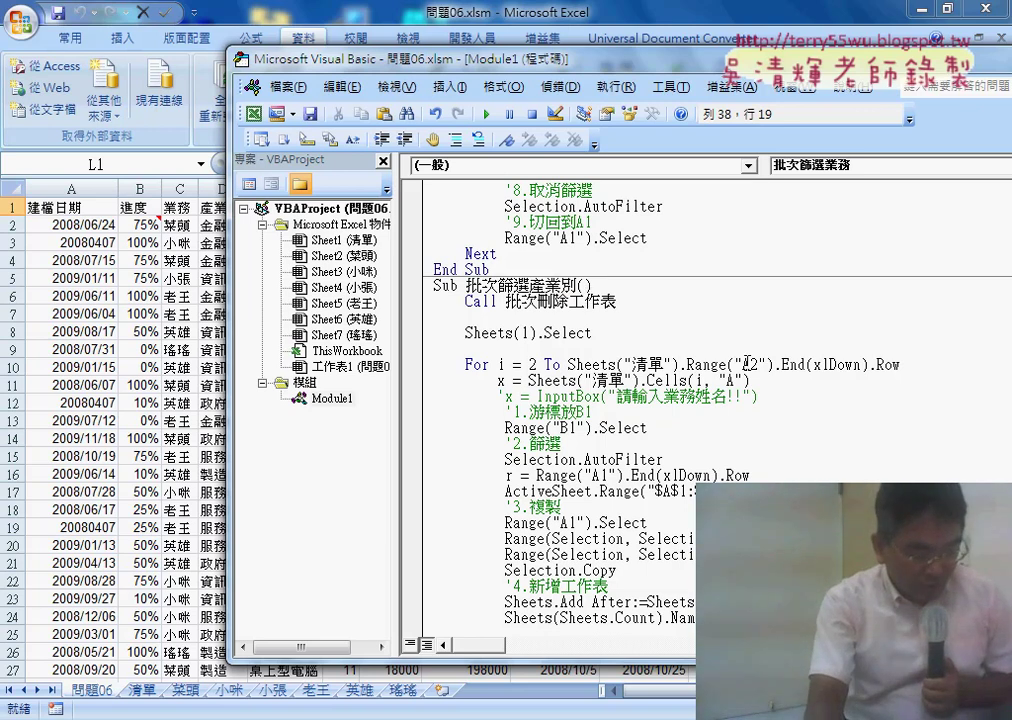
left_click_drag(742, 364, 752, 364)
type("B")
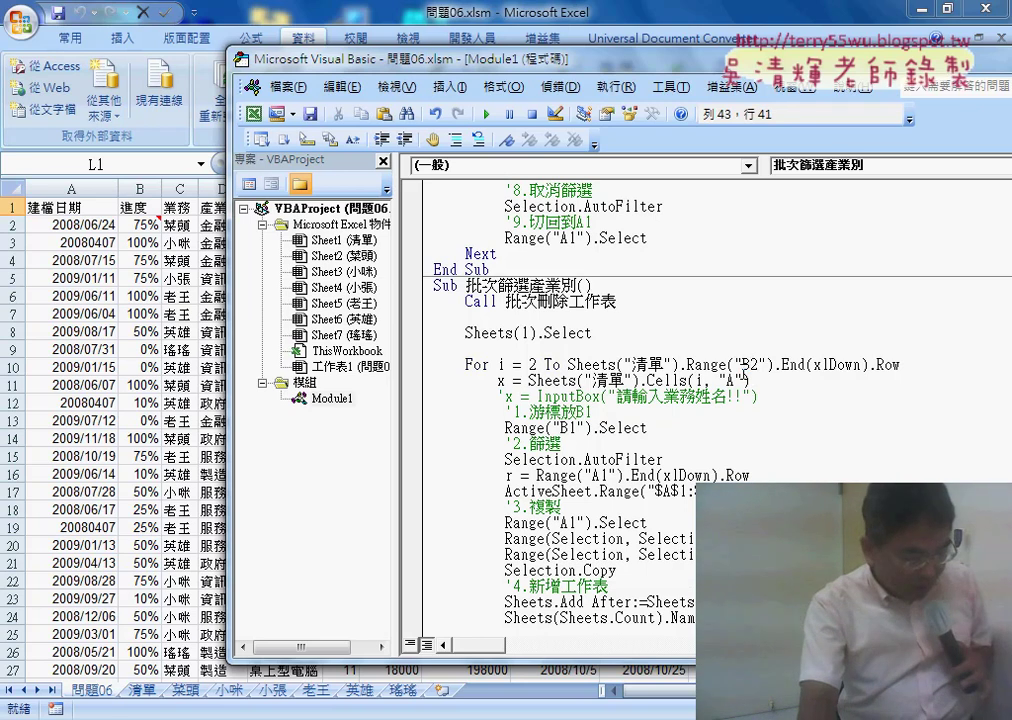
left_click_drag(726, 381, 735, 381)
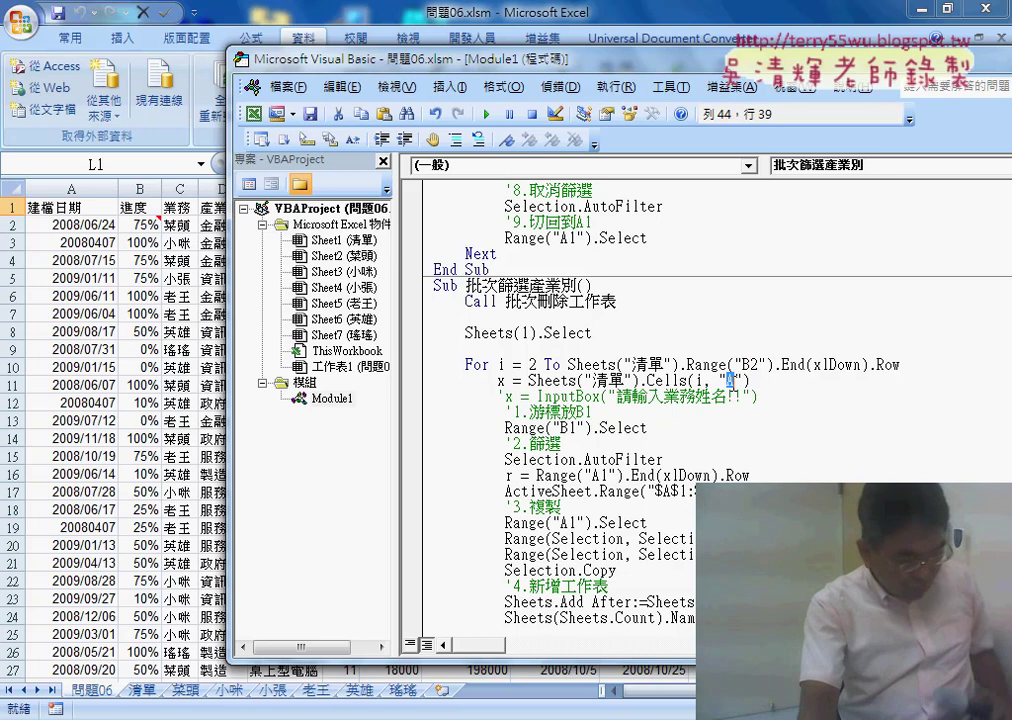
type("B")
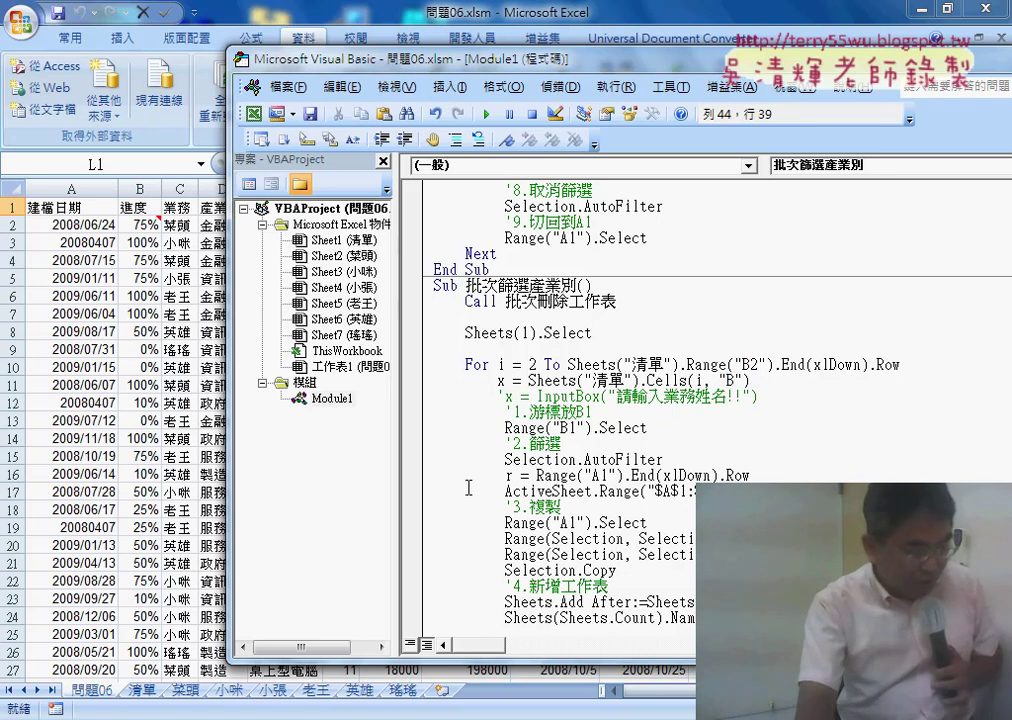
left_click(141, 697)
left_click(107, 191)
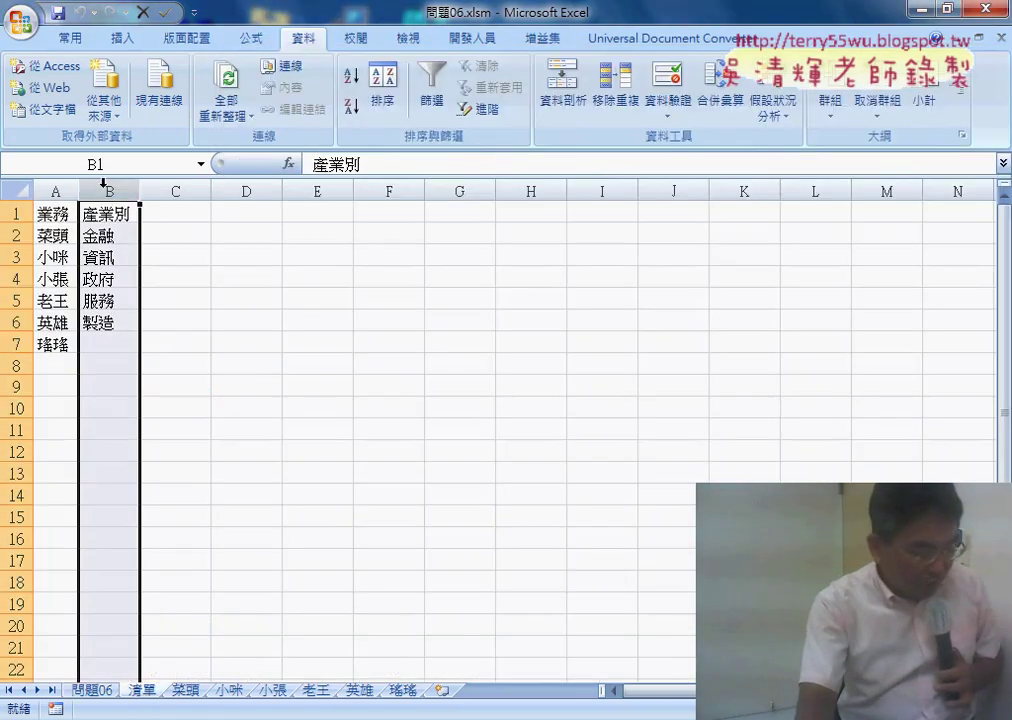
left_click(92, 690)
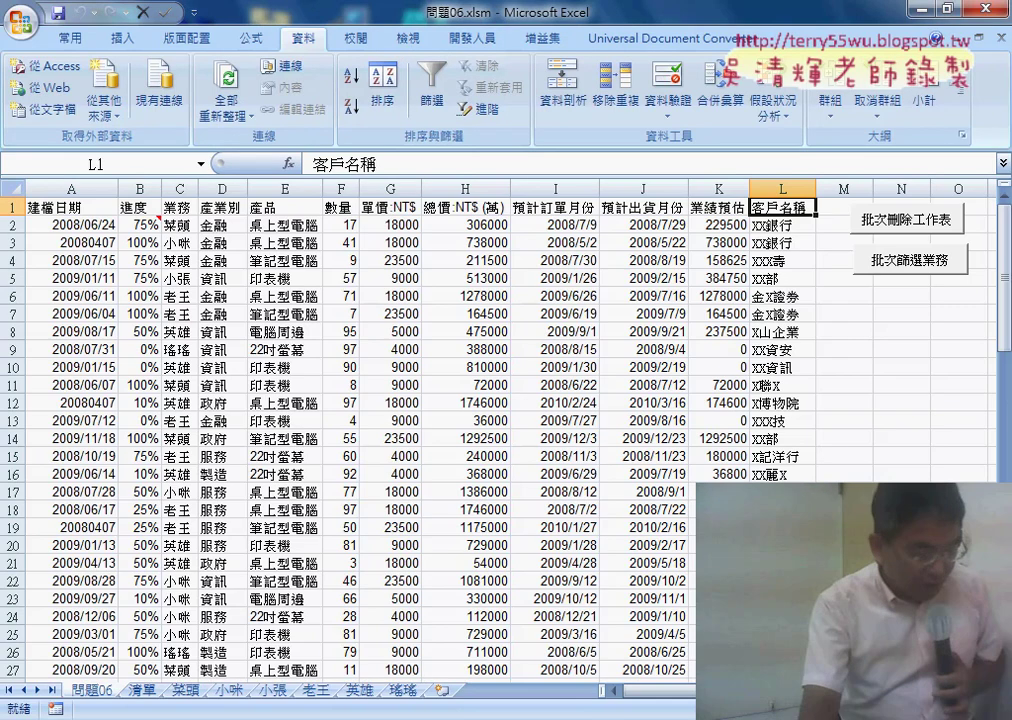
mouse_move(555, 695)
left_click(603, 633)
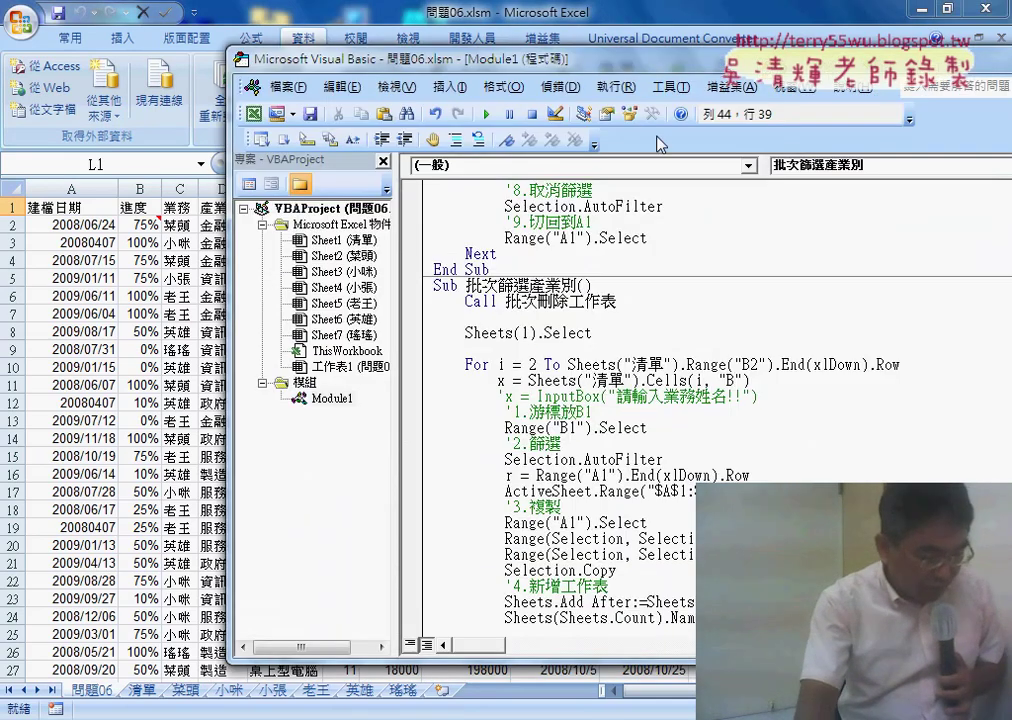
left_click_drag(557, 58, 365, 46)
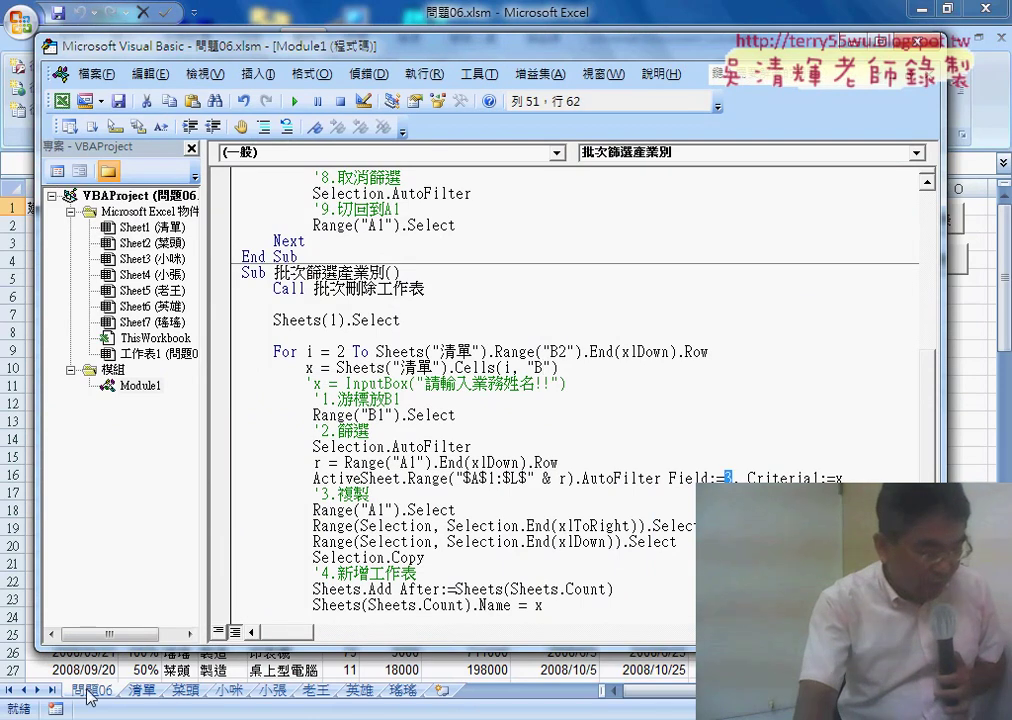
mouse_move(330, 38)
left_mouse_down()
mouse_move(388, 232)
mouse_move(383, 262)
left_mouse_up()
scroll(648, 479, "down", 2)
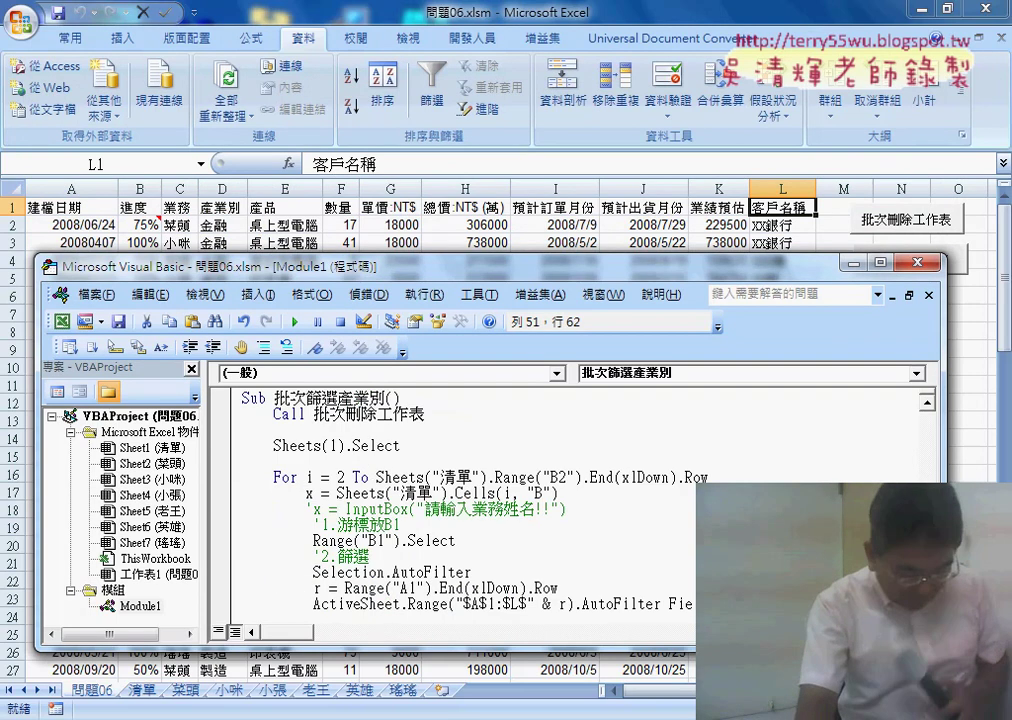
scroll(648, 479, "down", 2)
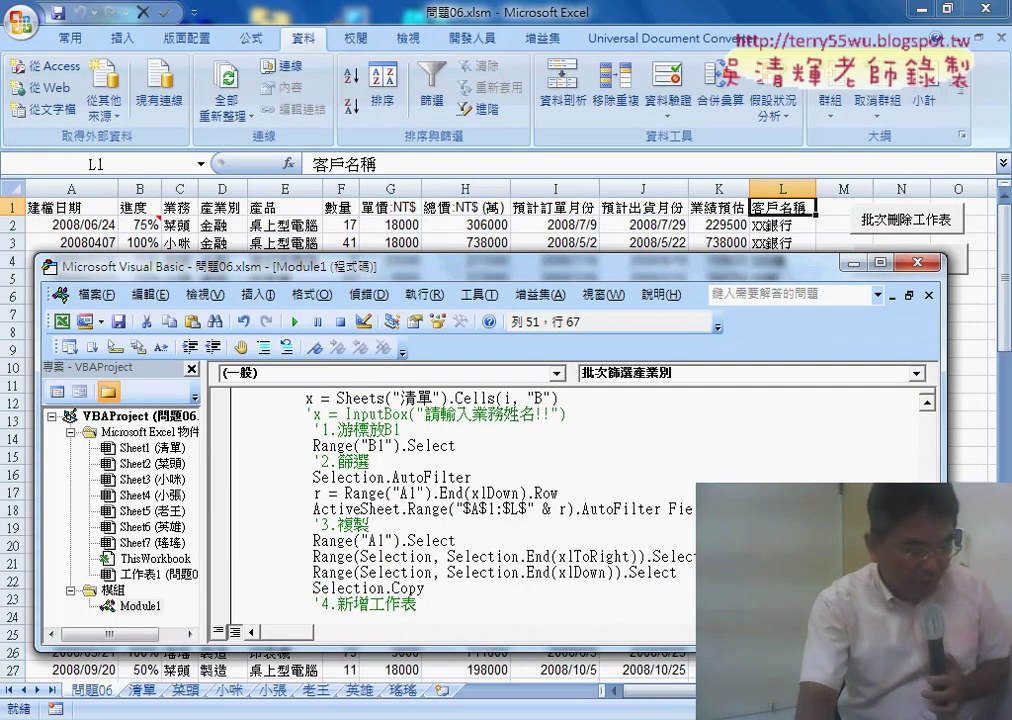
left_click(838, 509)
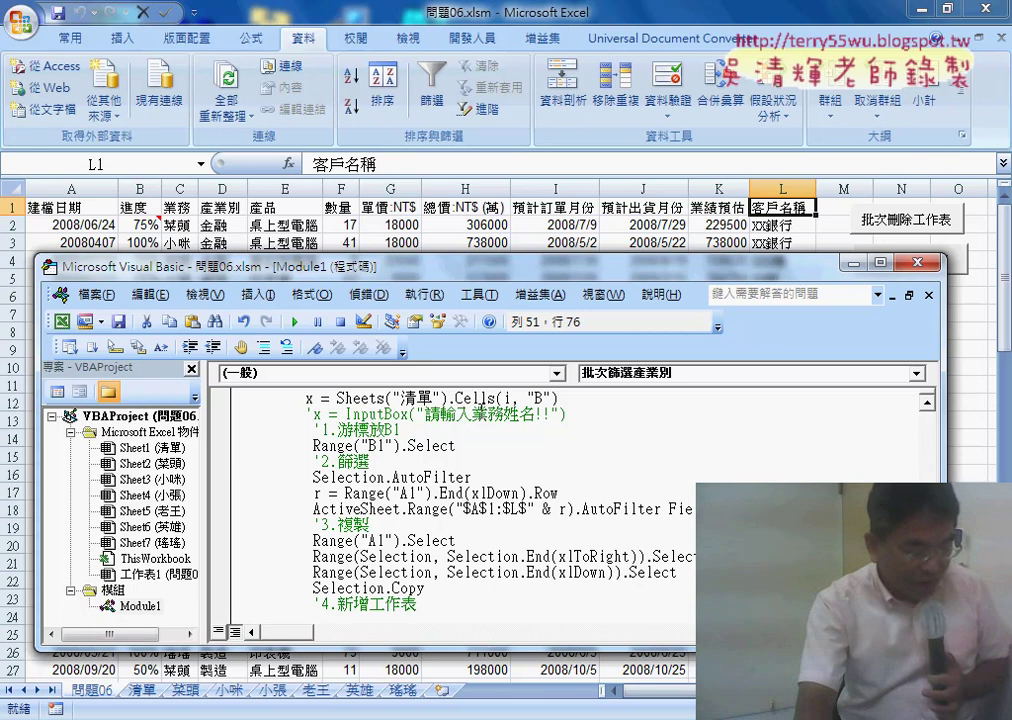
scroll(491, 450, "down", 2)
scroll(491, 450, "down", 1)
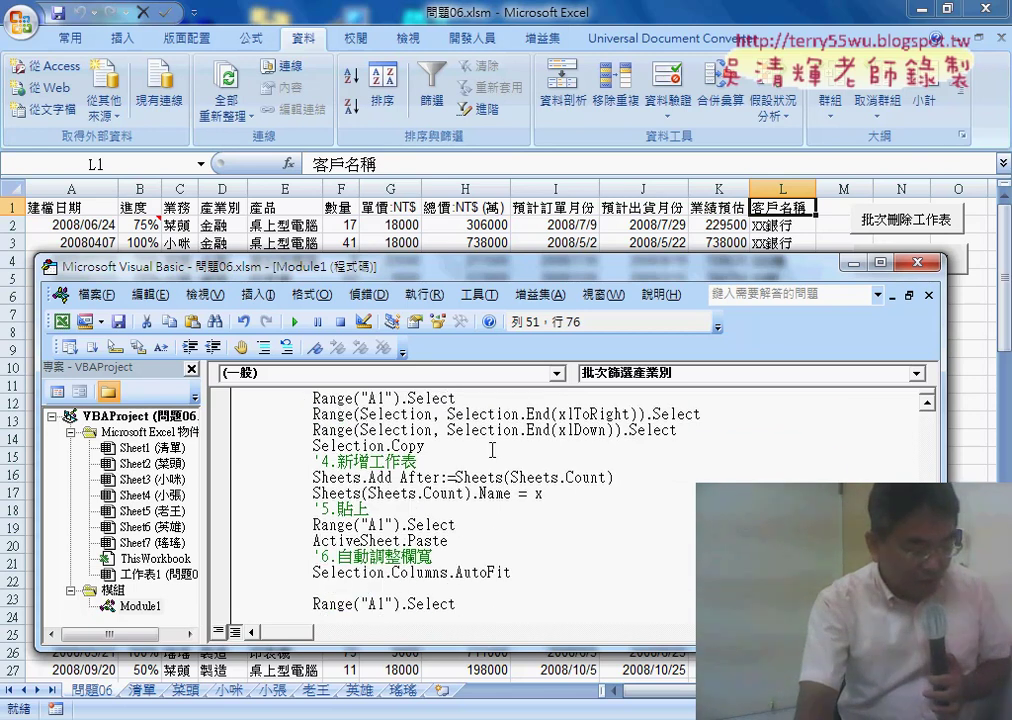
double_click(538, 494)
scroll(538, 507, "down", 2)
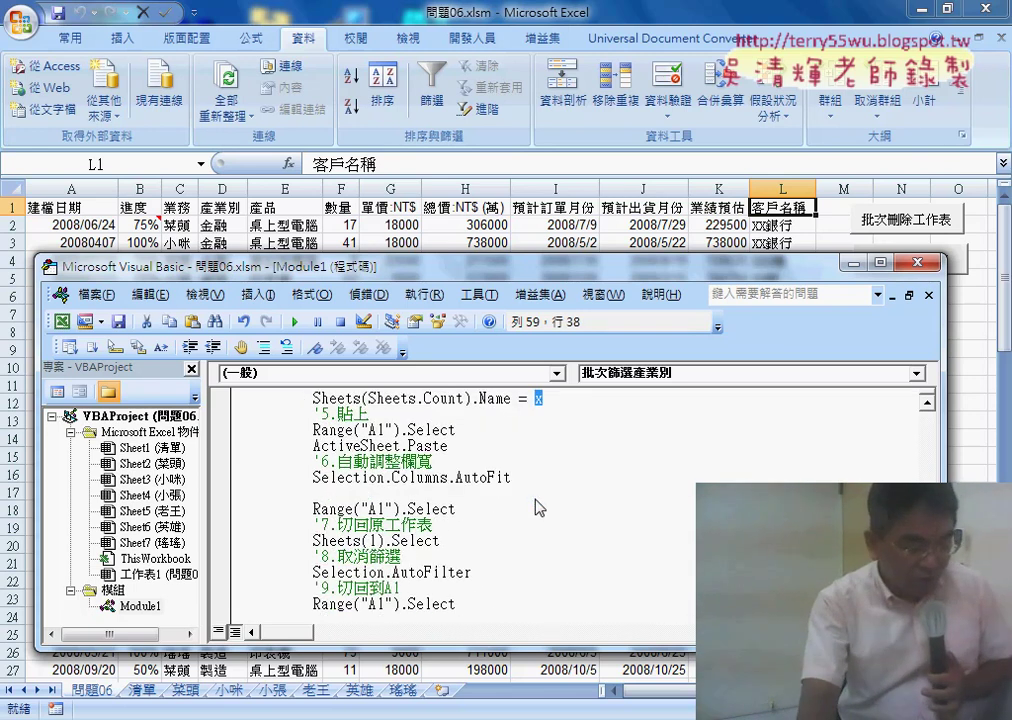
scroll(538, 507, "up", 1)
scroll(538, 507, "up", 2)
scroll(538, 507, "up", 1)
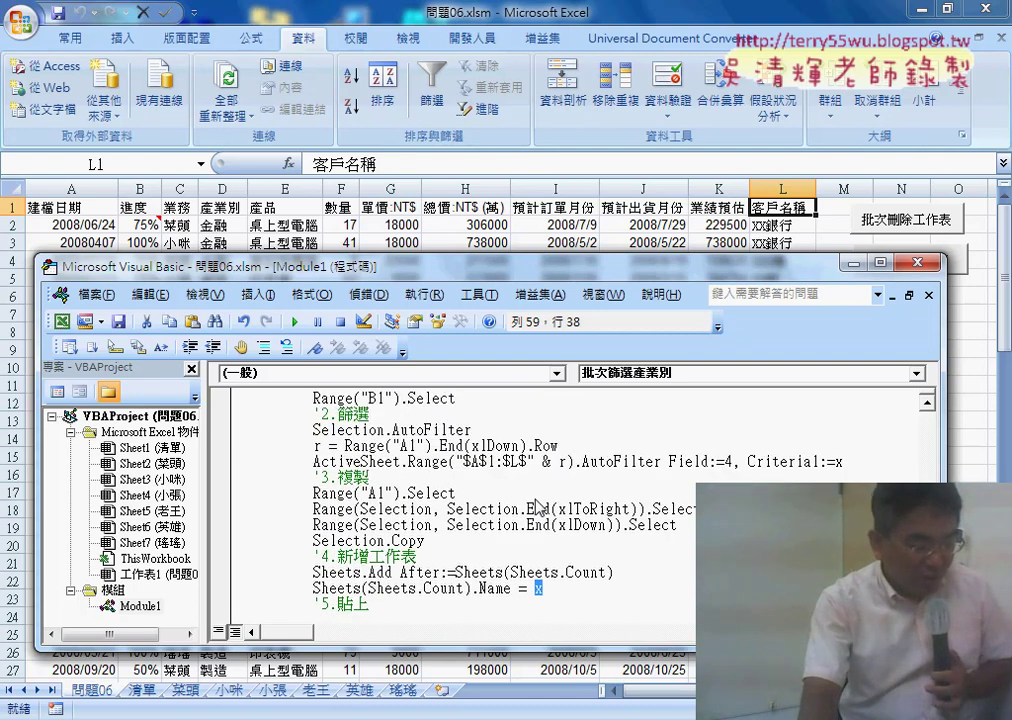
scroll(538, 507, "up", 2)
scroll(538, 507, "up", 1)
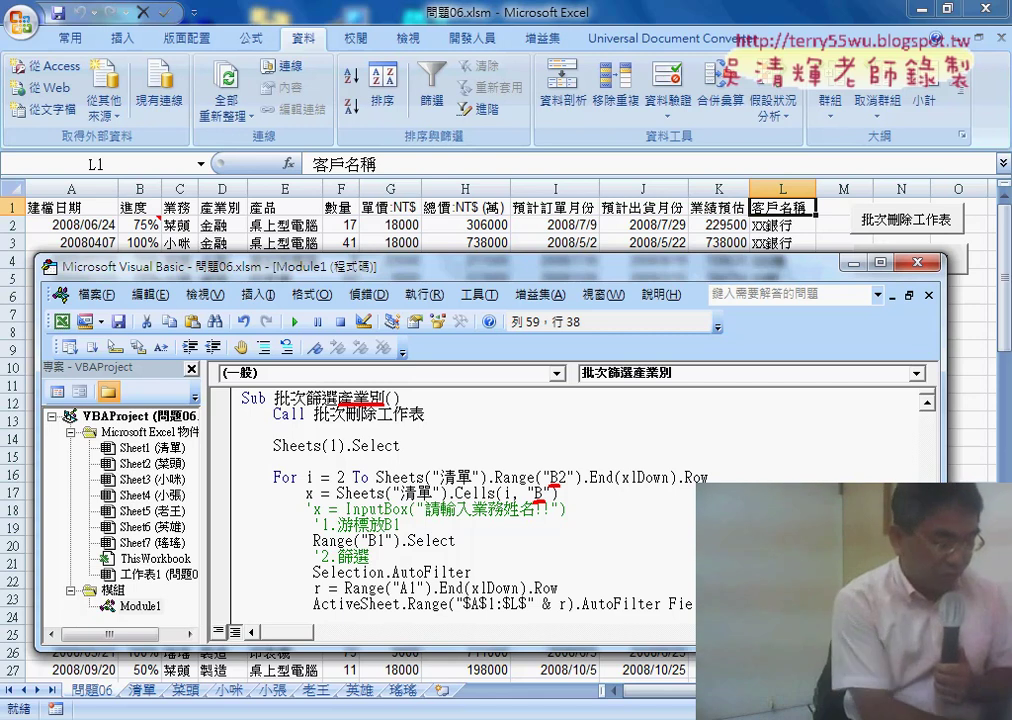
key("Escape")
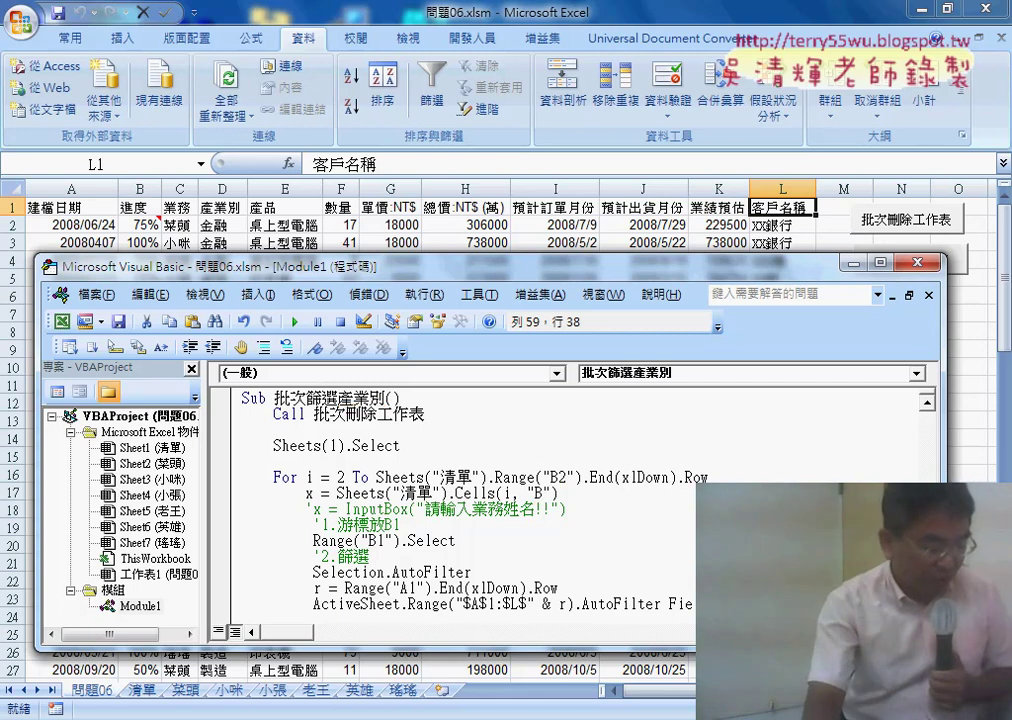
left_click_drag(519, 281, 524, 233)
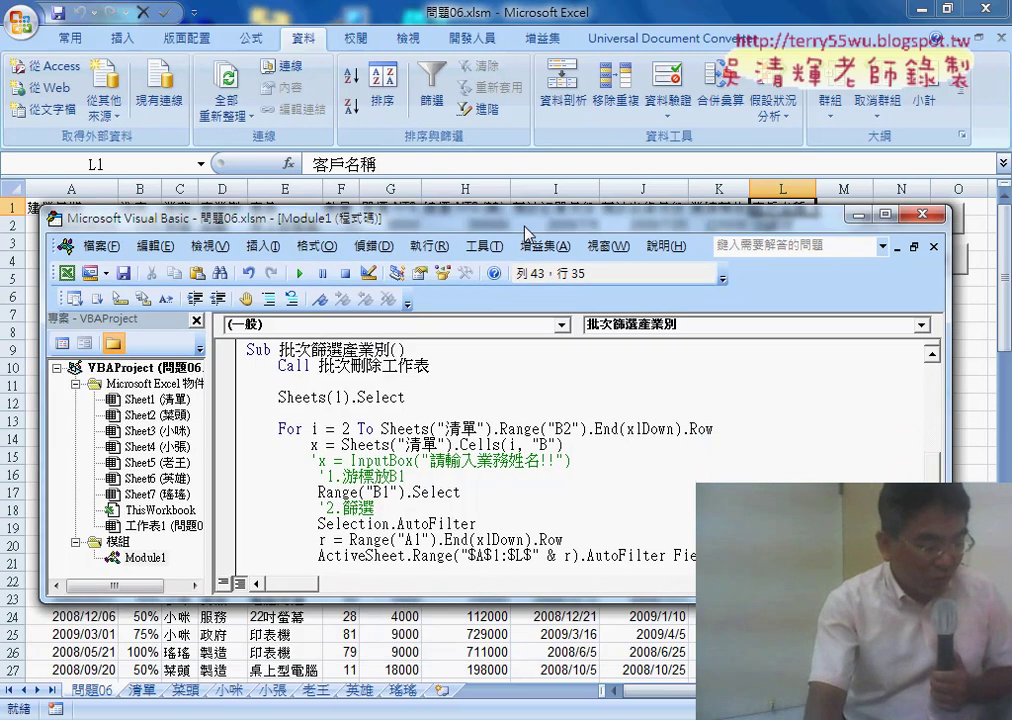
left_click_drag(430, 366, 320, 367)
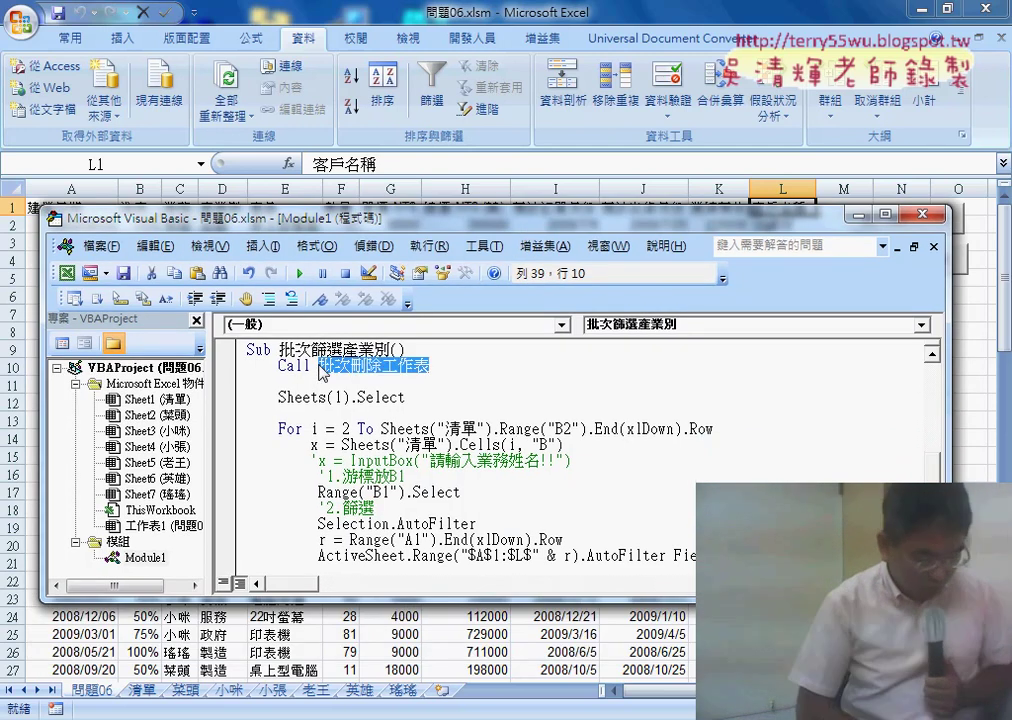
left_click(352, 366)
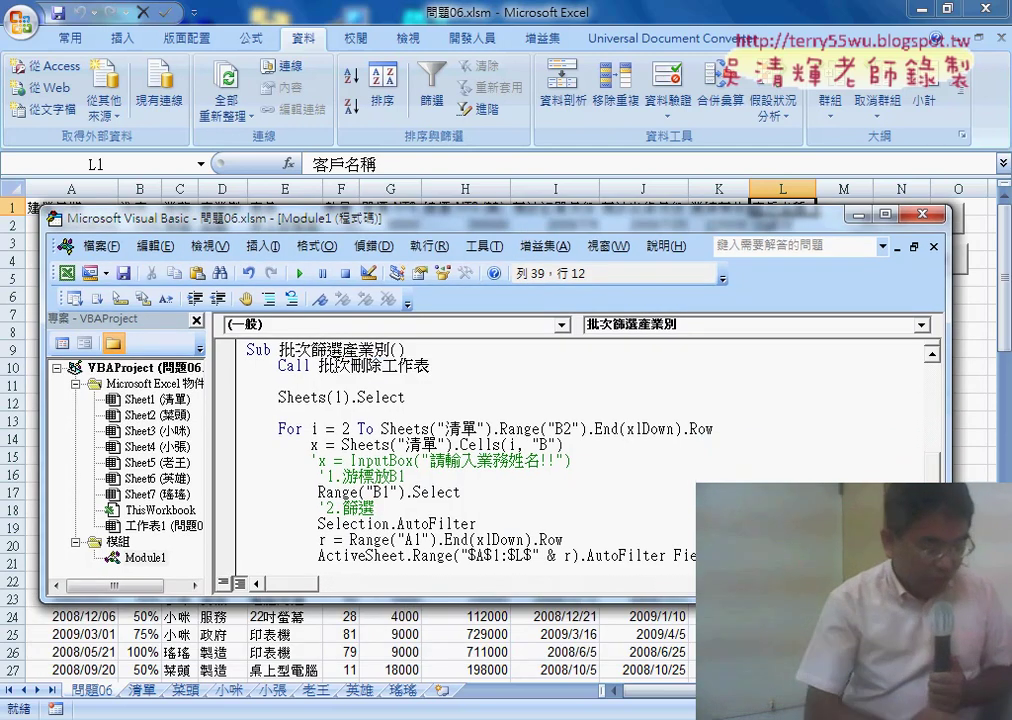
- Step with F8 through 批次篩選產業別's call to the batch sheet-deletion routine
key("F8")
key("F8")
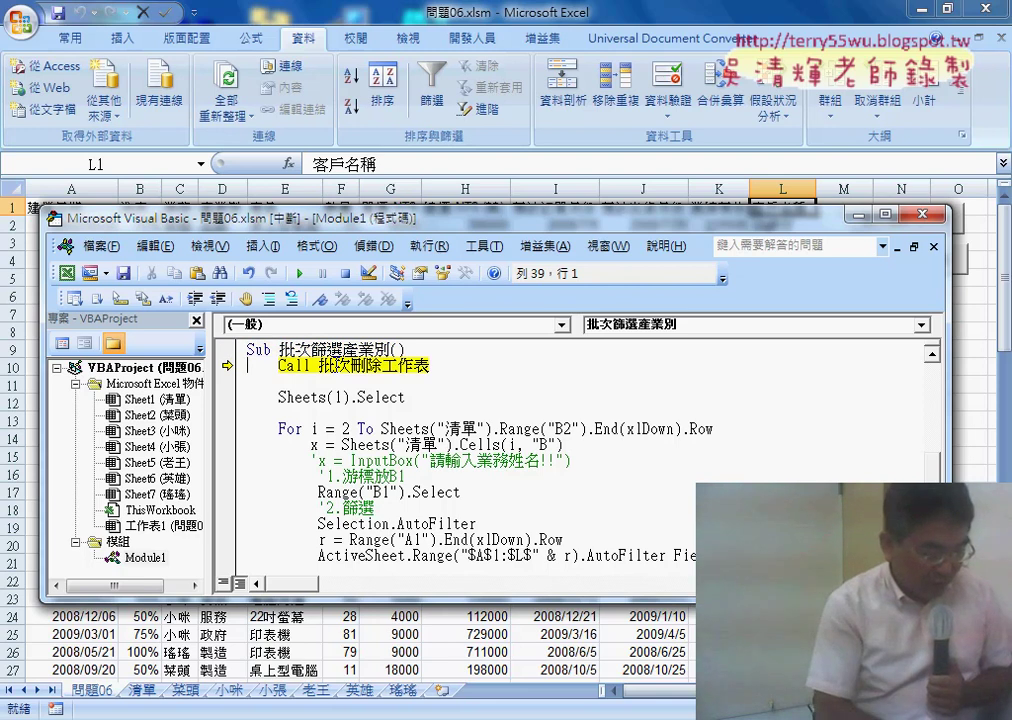
key("F8")
key("F8")
key("F8")
key("F8")
key("F8")
key("F8")
key("F8")
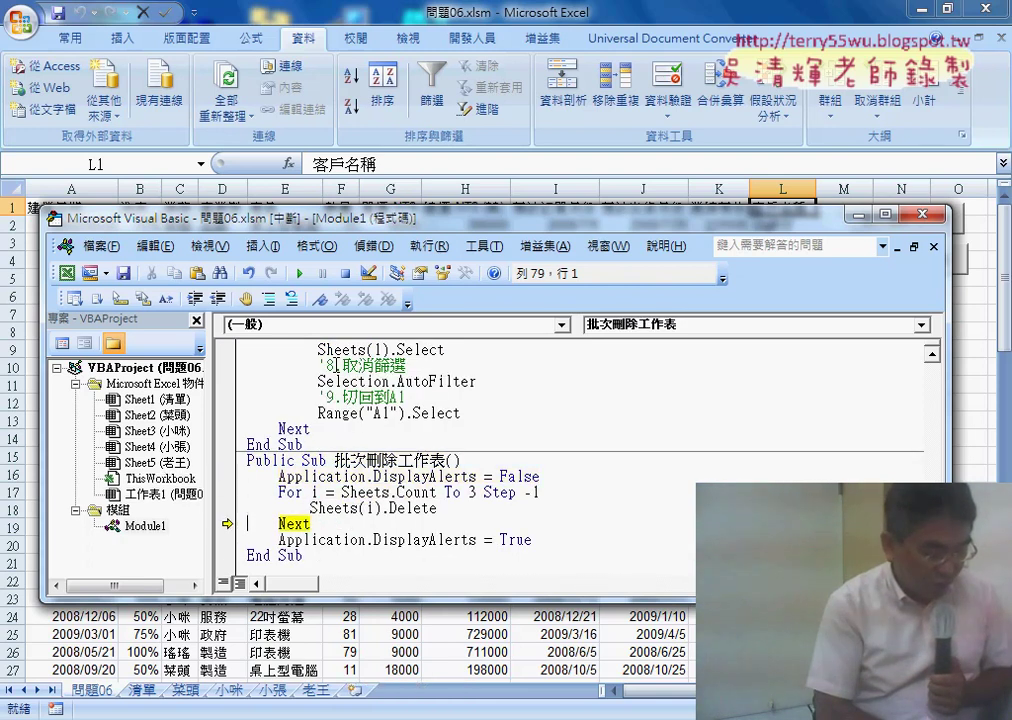
key("F8")
key("F8")
key("F8")
key("F8")
key("F8")
key("F8")
key("F8")
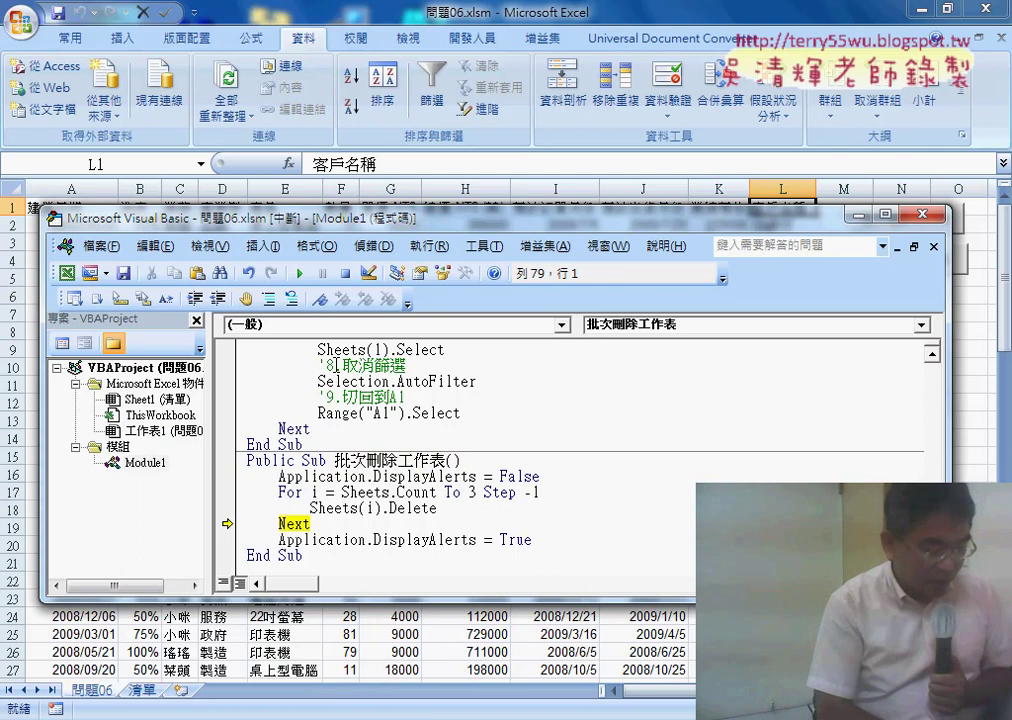
key("F8")
key("F8")
key("F8")
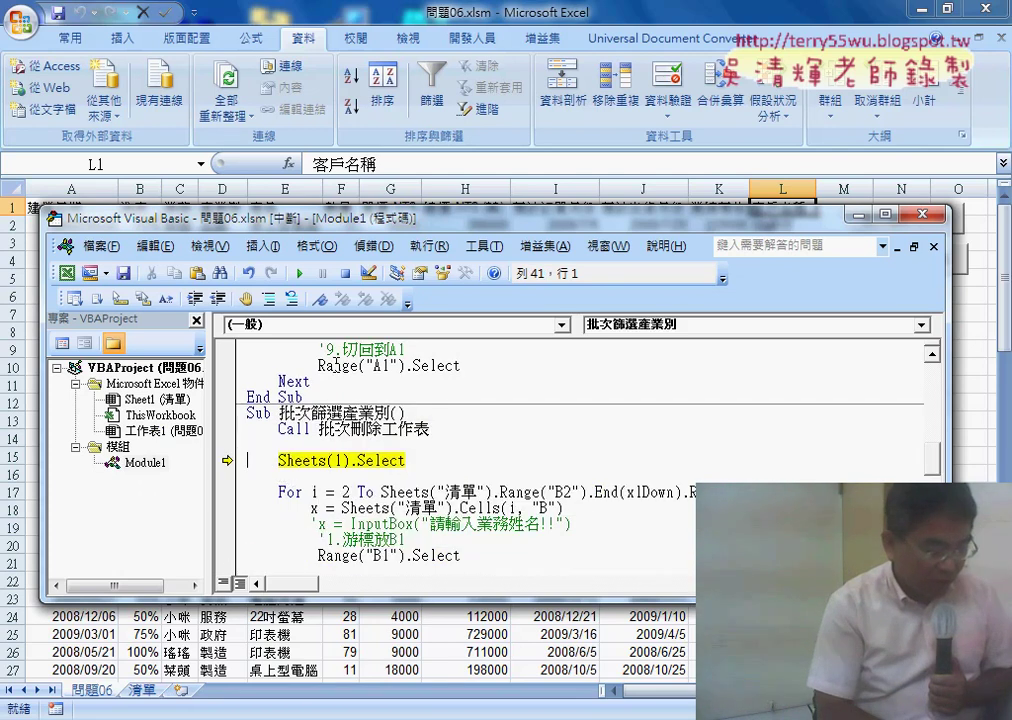
key("F8")
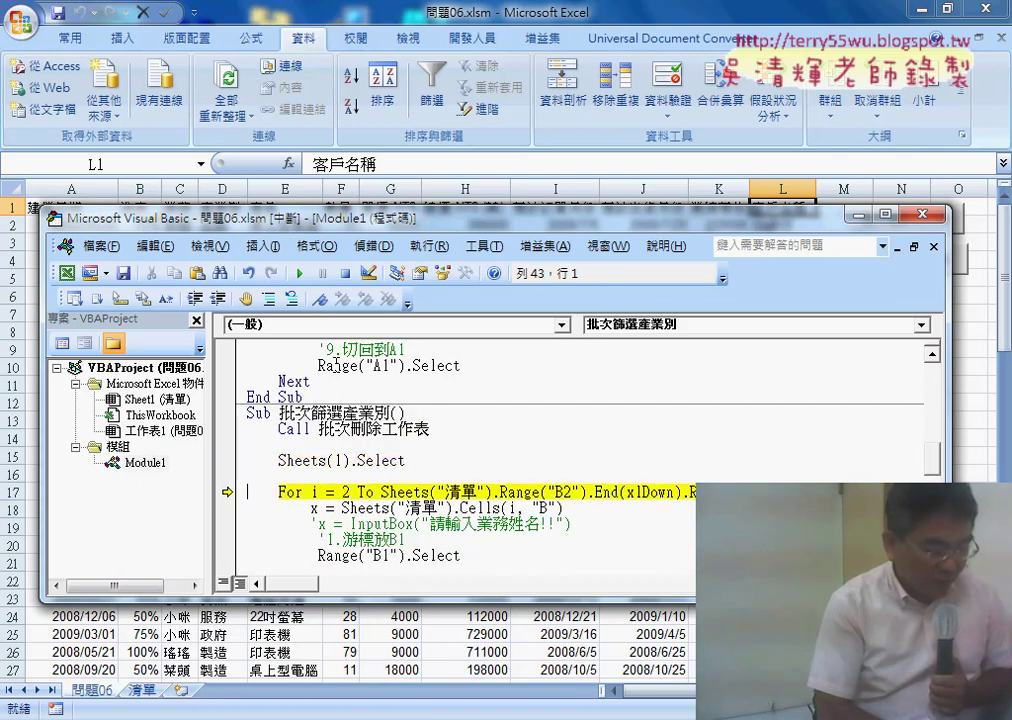
key("F8")
key("F8")
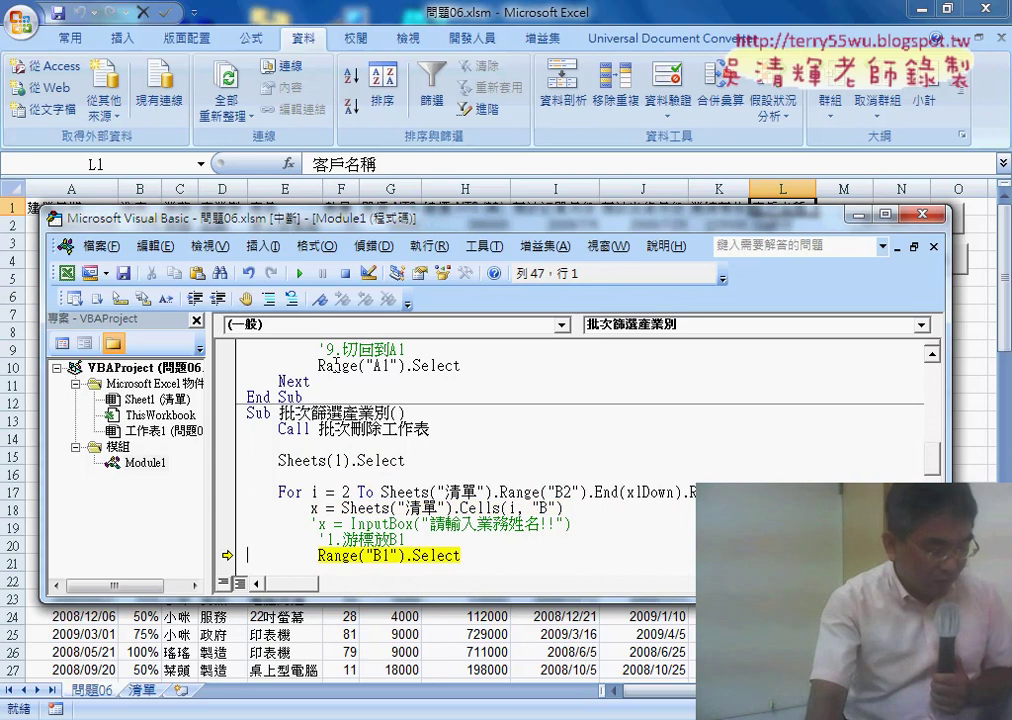
- Step through filtering 金融 rows into a new 金融 sheet, then run the remaining industries with F5
mouse_move(313, 508)
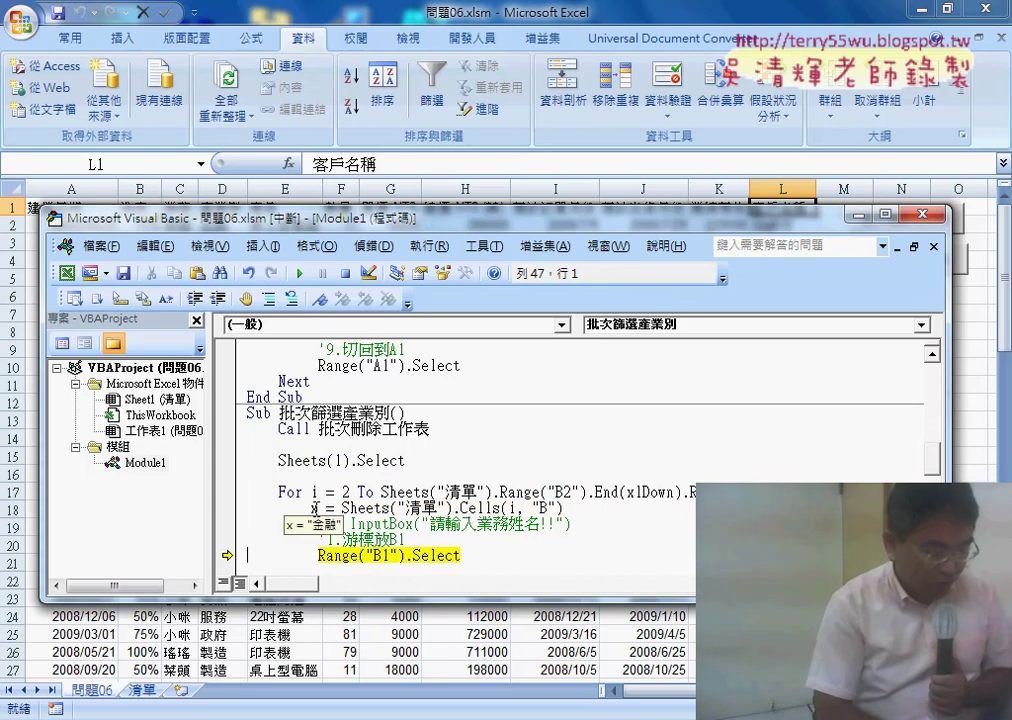
key("F8")
key("F8")
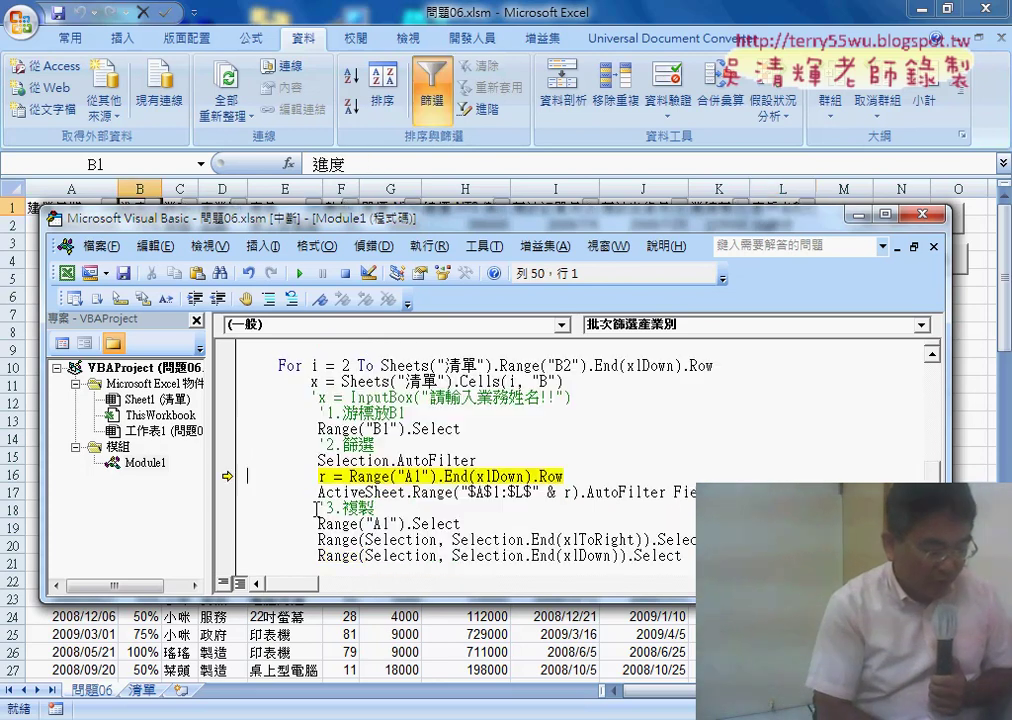
key("F8")
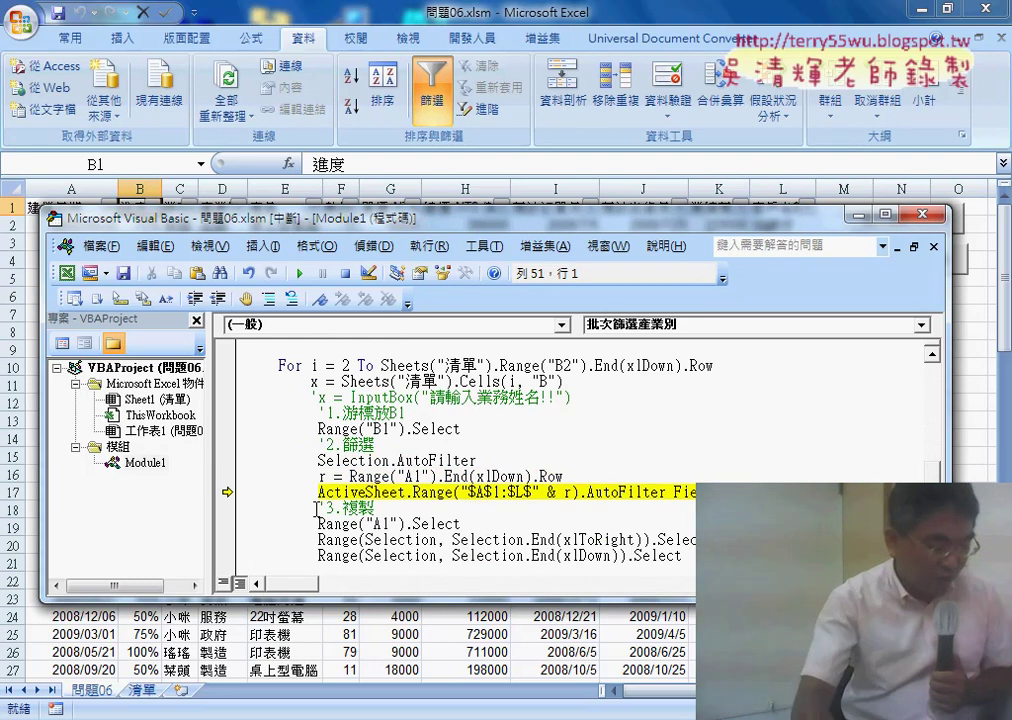
key("F8")
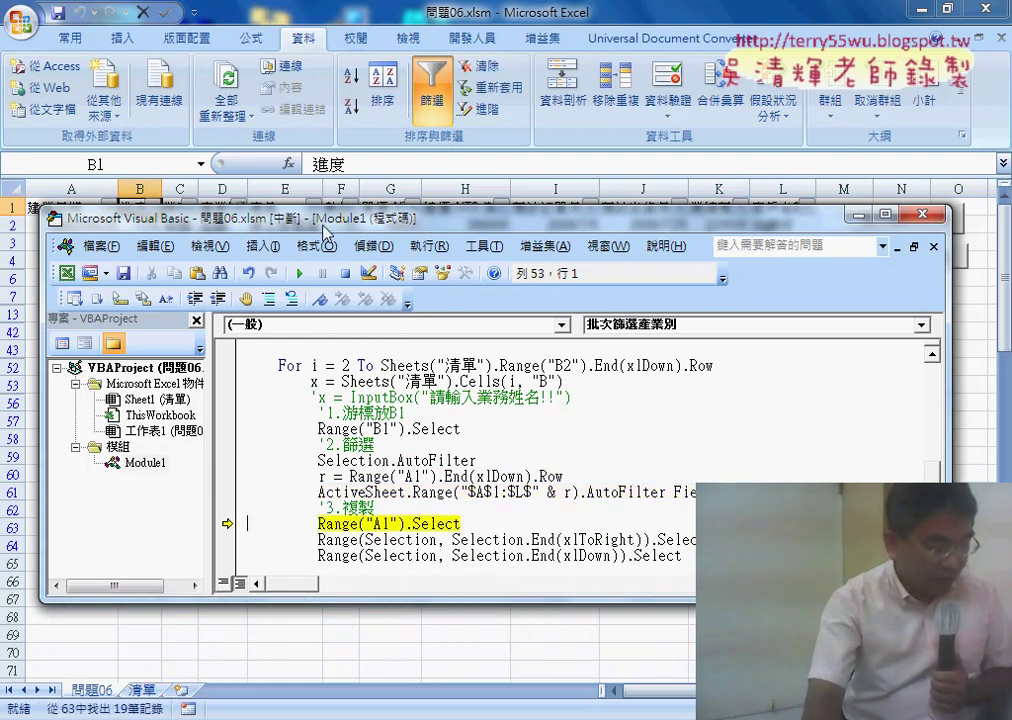
left_click_drag(323, 226, 376, 178)
key("F8")
key("F8")
key("F8")
key("F8")
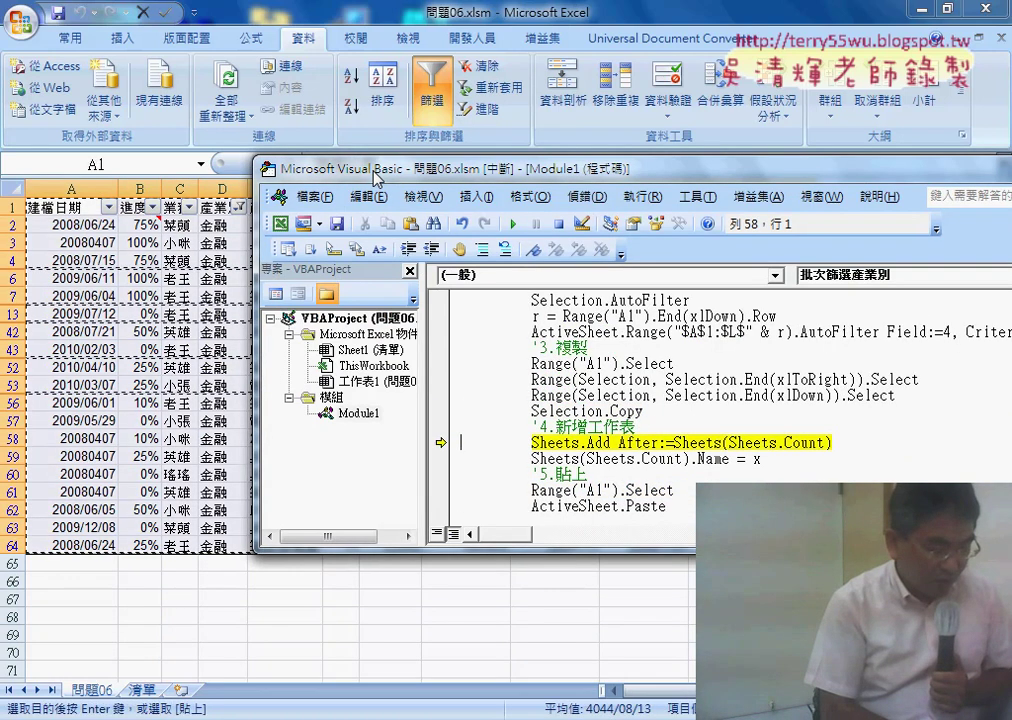
key("F8")
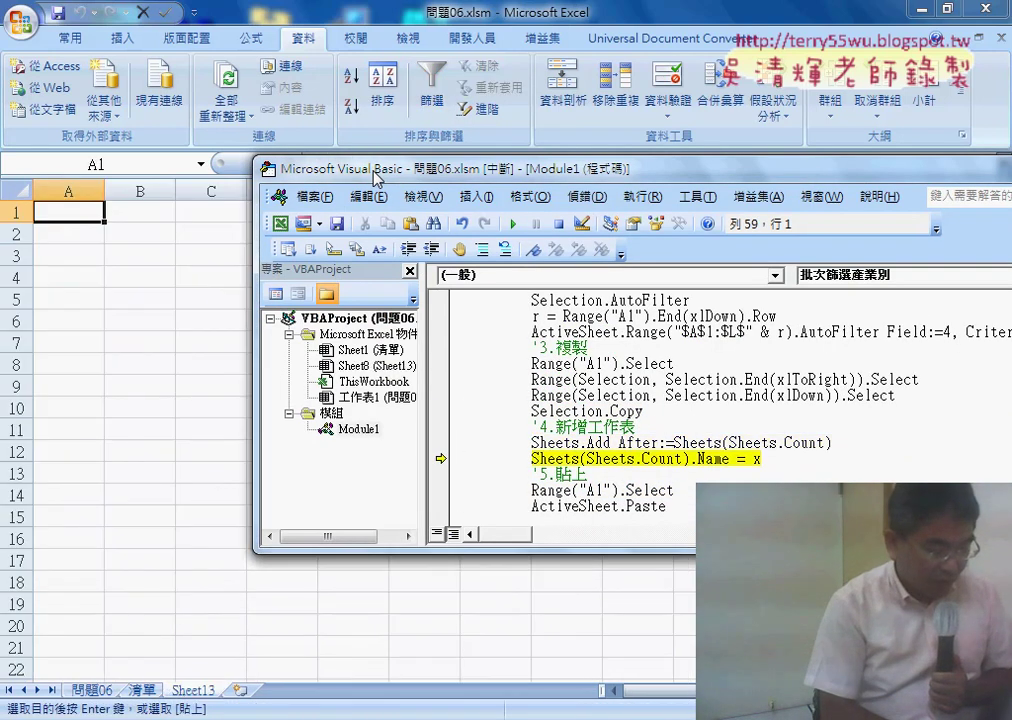
key("F8")
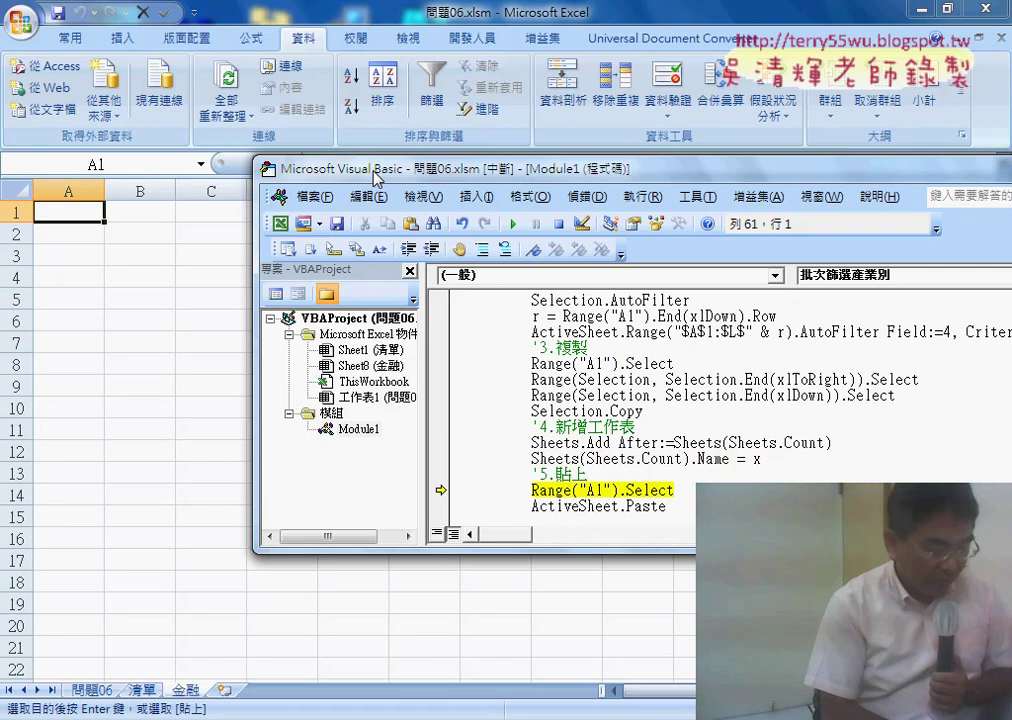
key("F8")
key("F8")
key("F8")
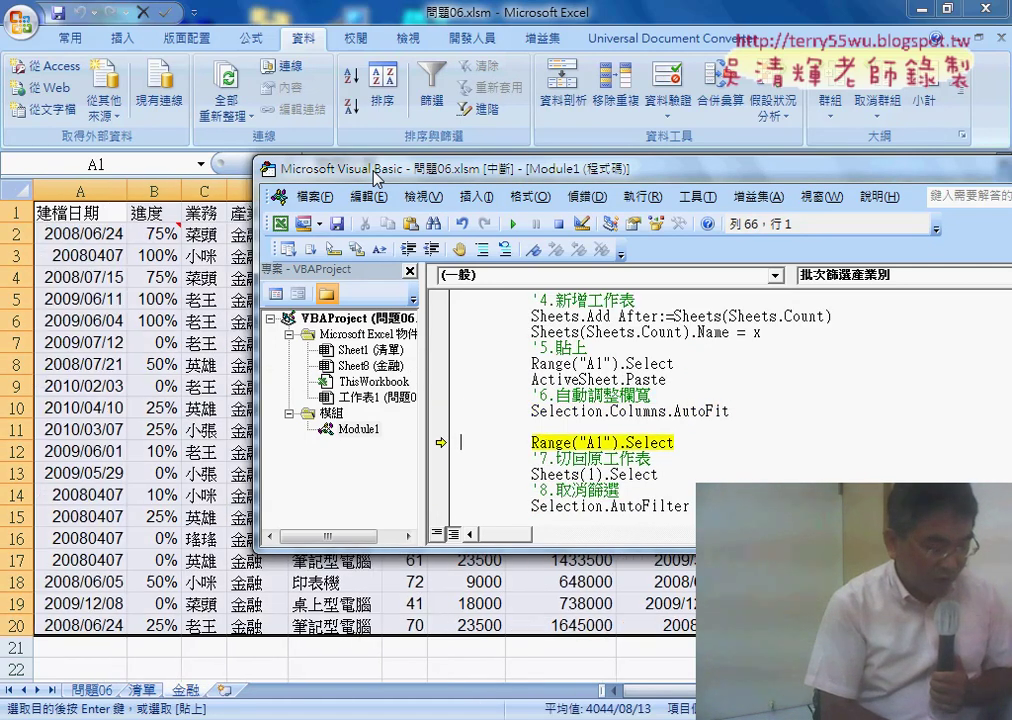
key("F8")
key("F8")
key("F8")
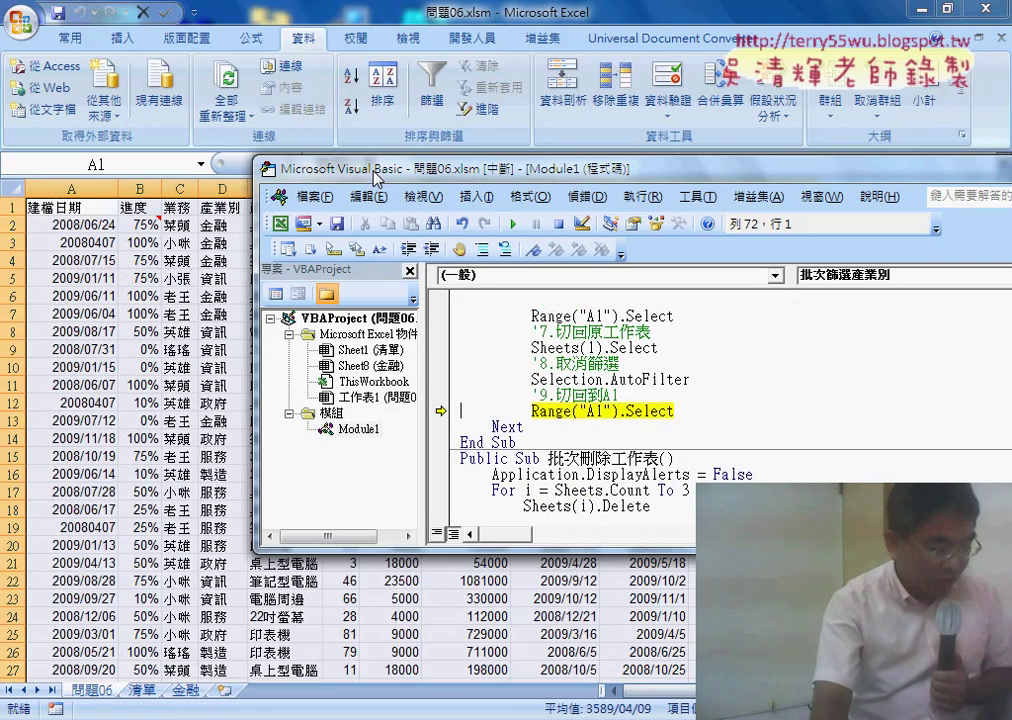
key("F5")
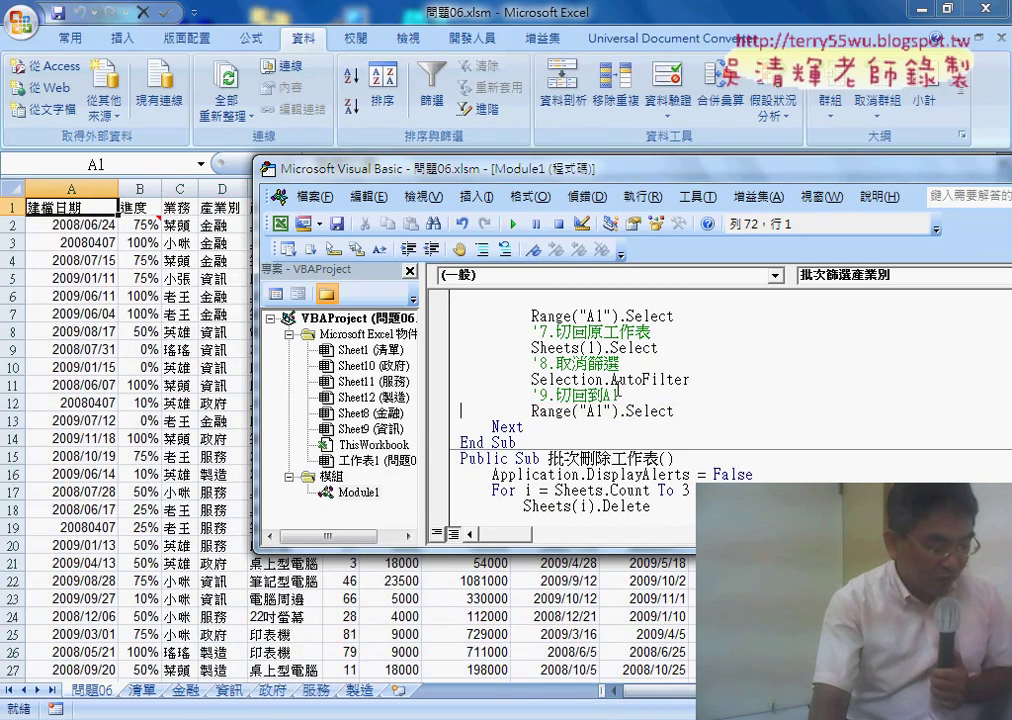
- Scroll back to the Sub header and select the macro name 批次篩選產業別
scroll(617, 388, "up", 2)
scroll(615, 410, "up", 2)
scroll(613, 441, "up", 3)
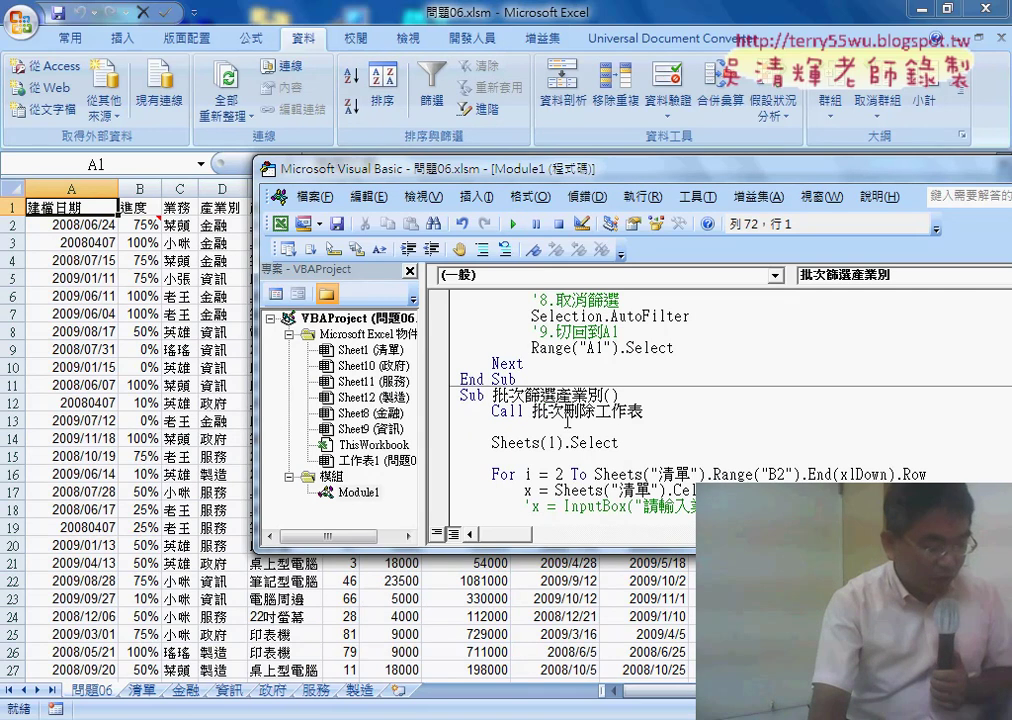
left_click_drag(492, 396, 606, 396)
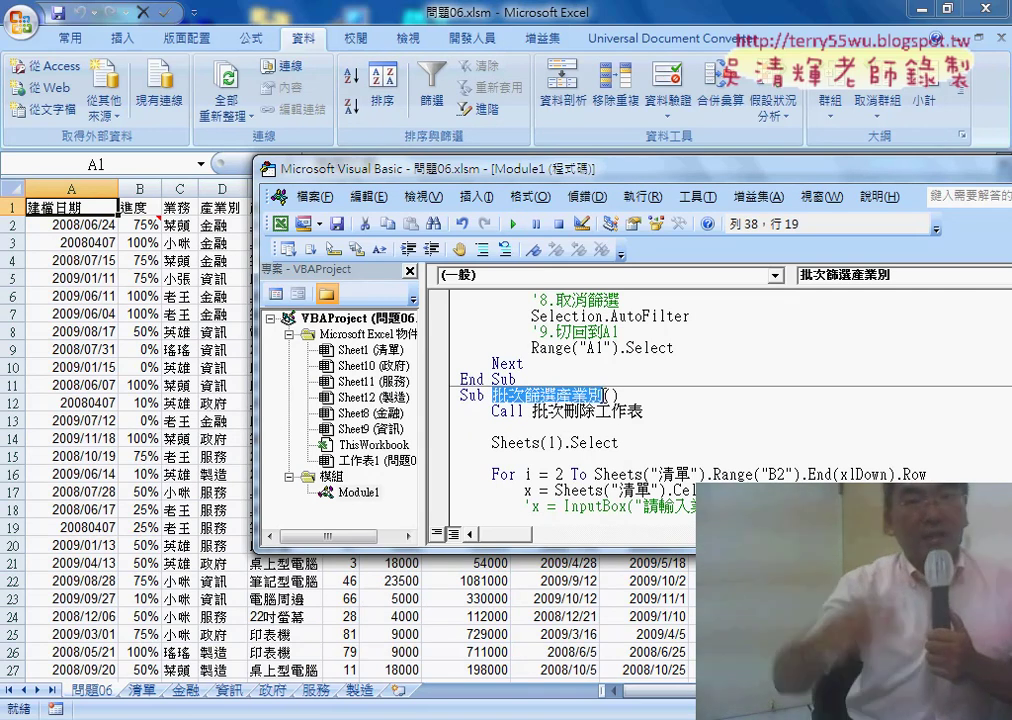